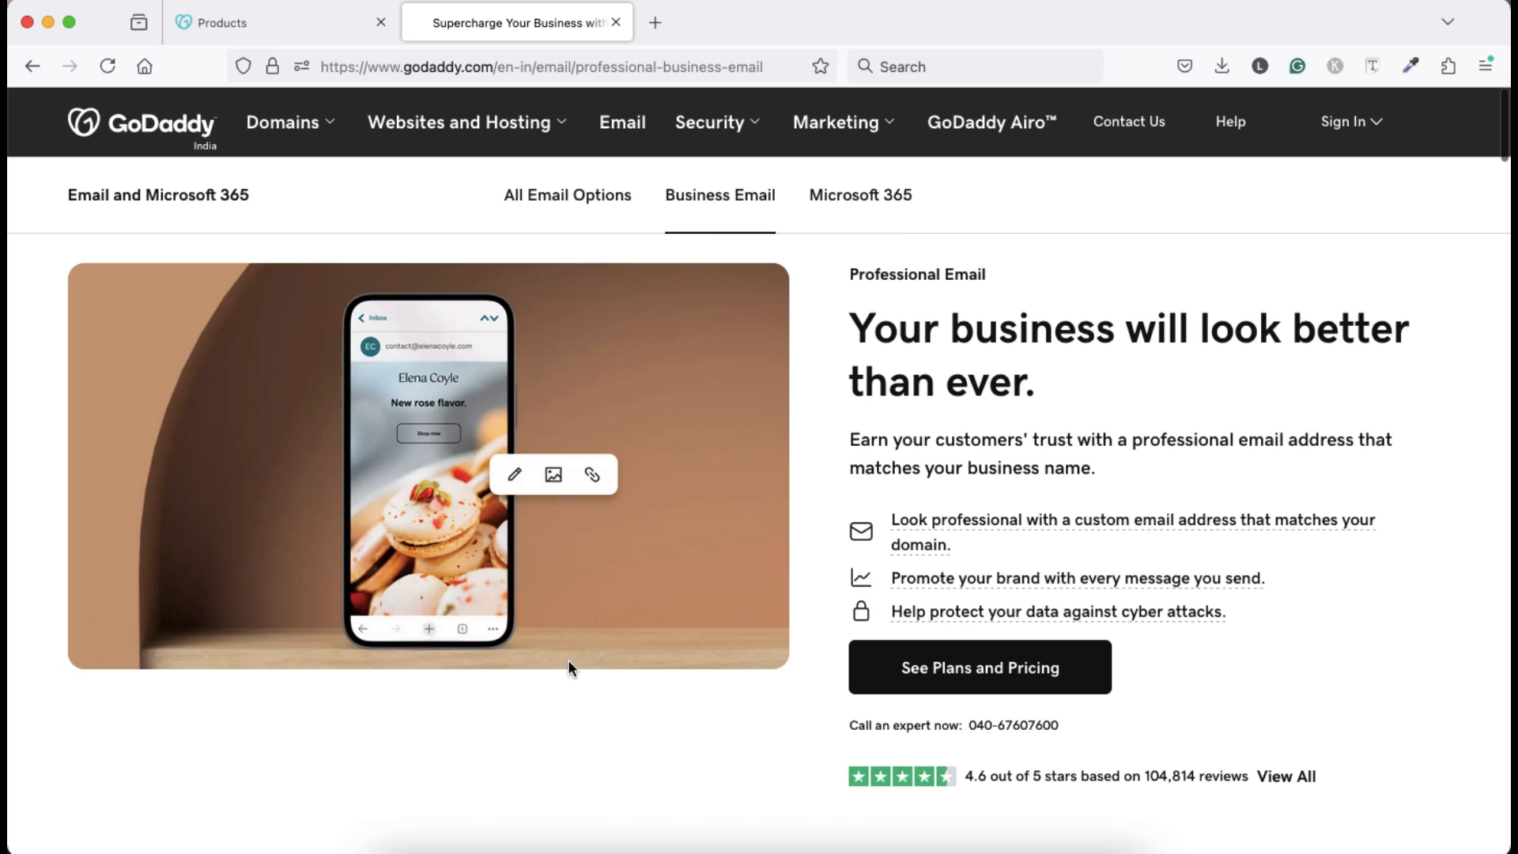
Scroll down to the Individual (₹34.00) and Team (₹89.00) Professional Email pricing cards.
scroll(570, 668, down, 10)
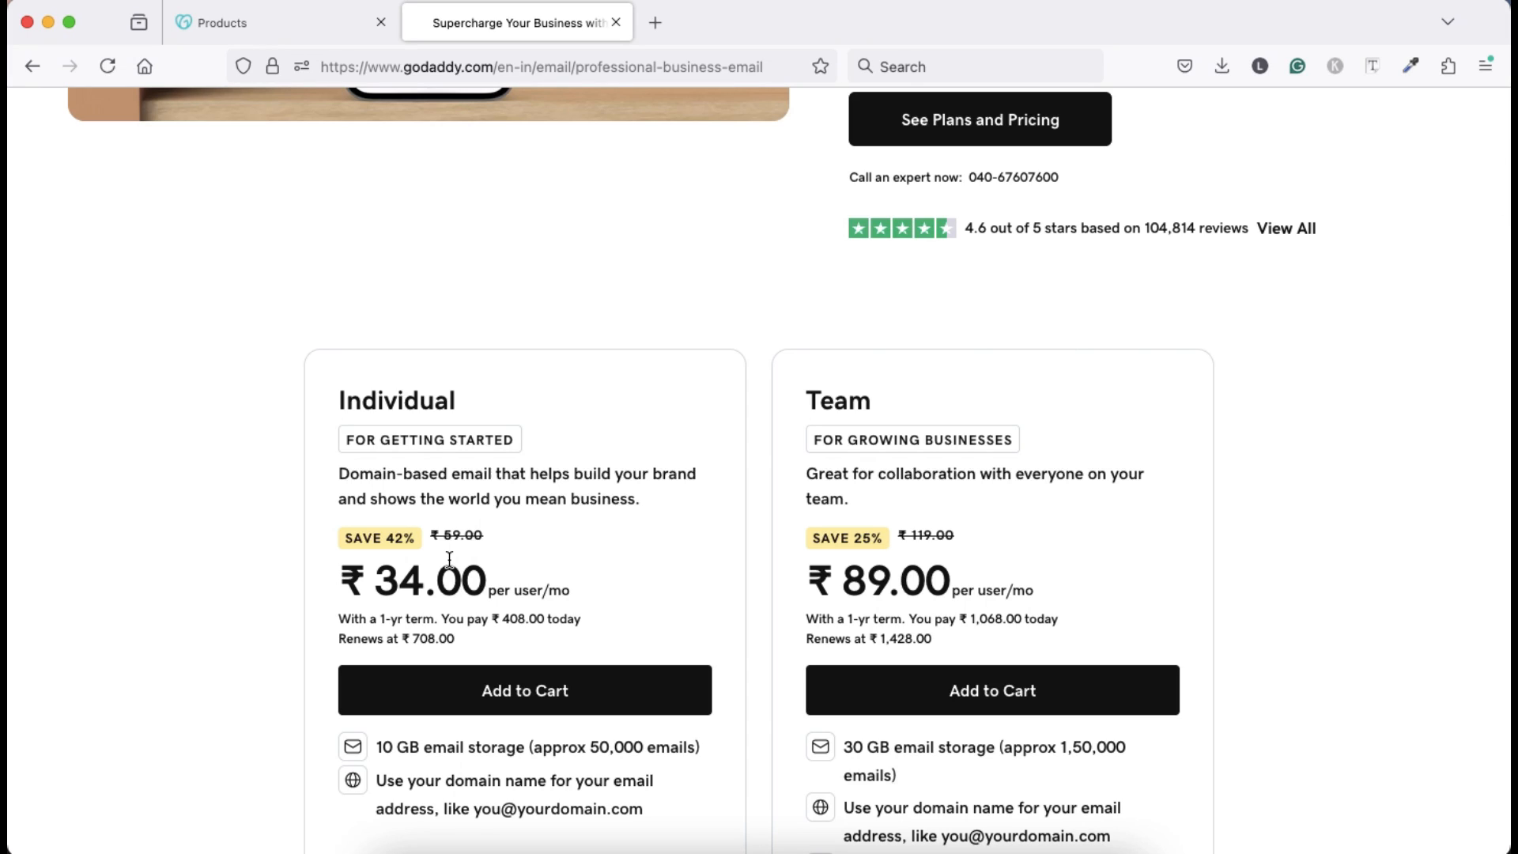
Add the Individual email plan to the cart on a 12-month term with 2 mailboxes.
click(532, 704)
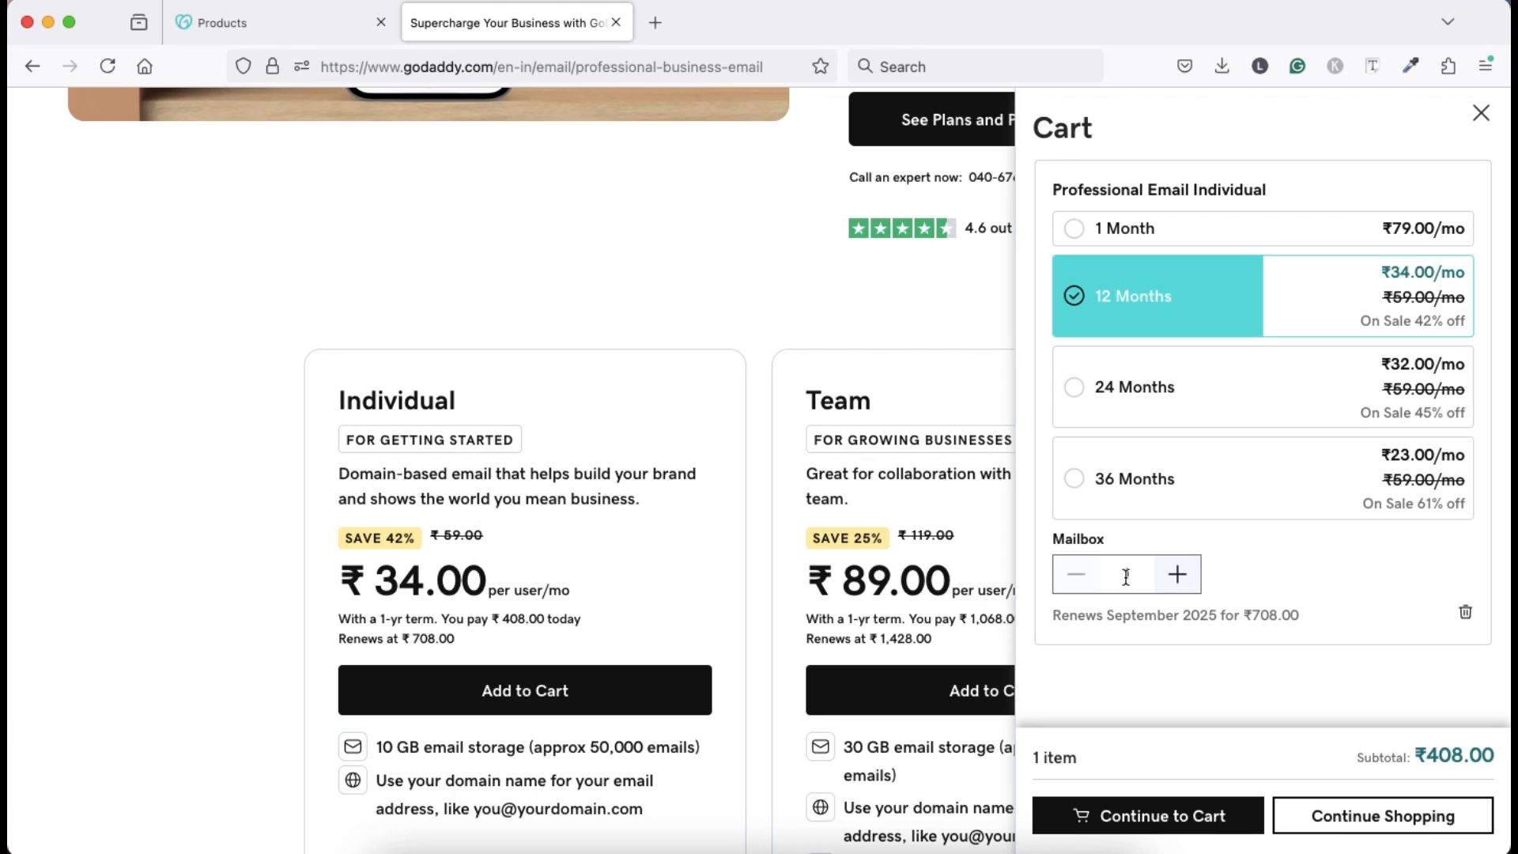
click(1178, 575)
click(1178, 575)
click(1178, 575)
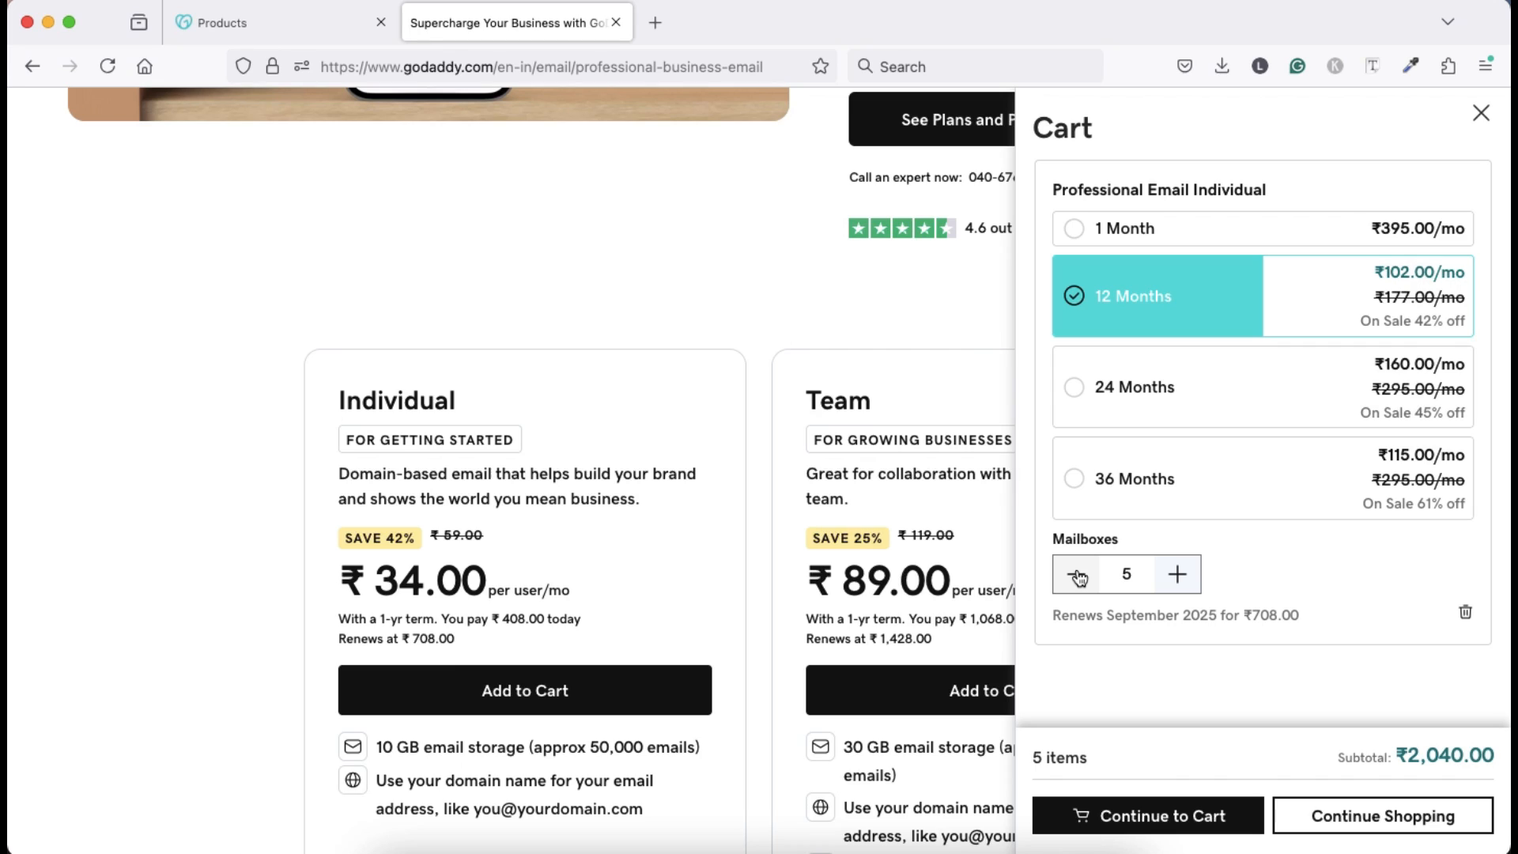
click(1077, 576)
click(1077, 576)
click(1076, 578)
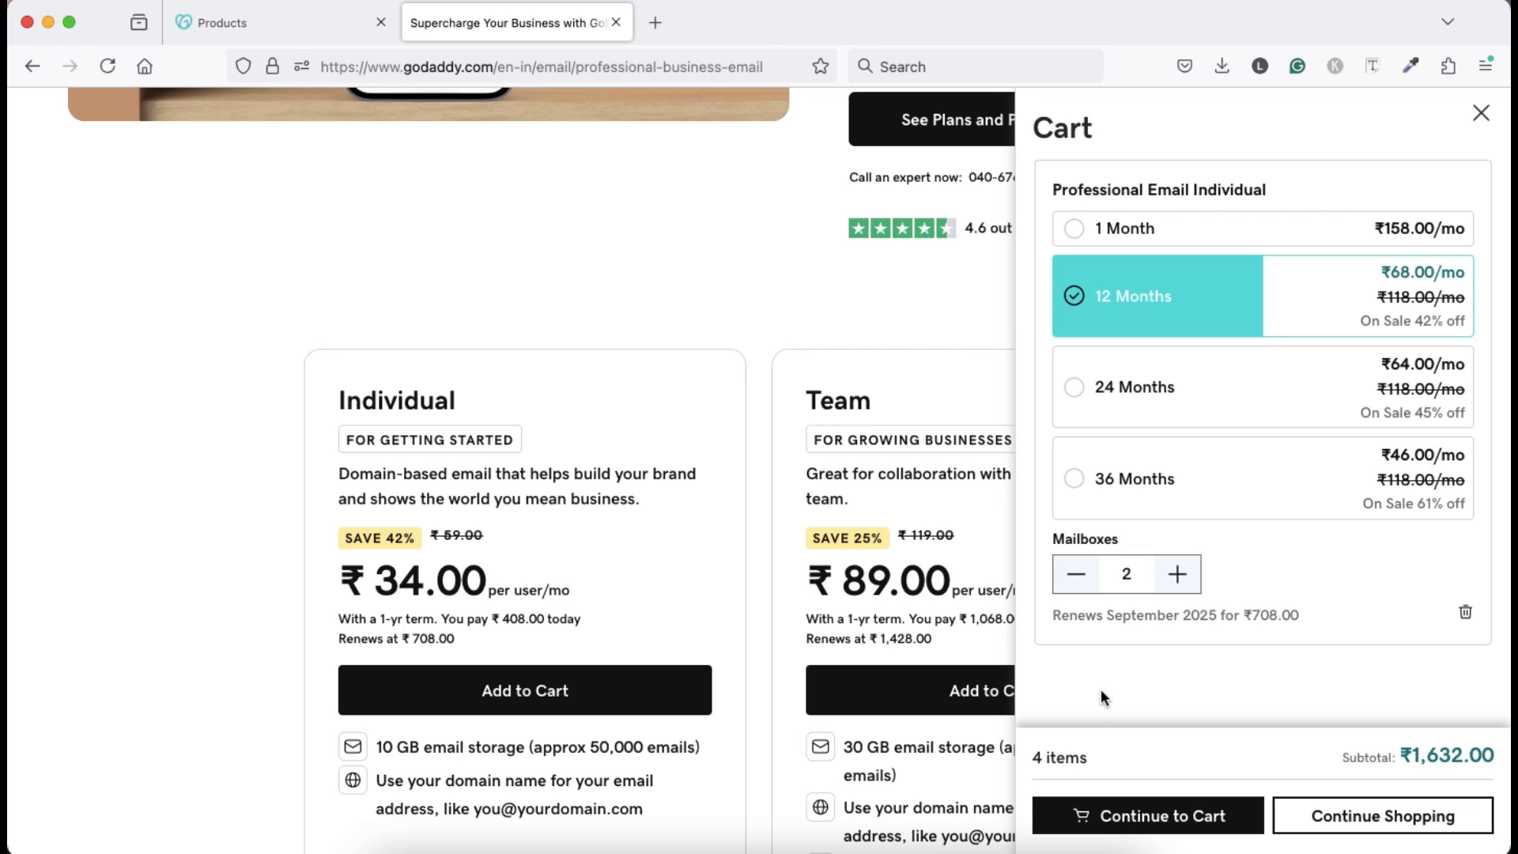
click(282, 33)
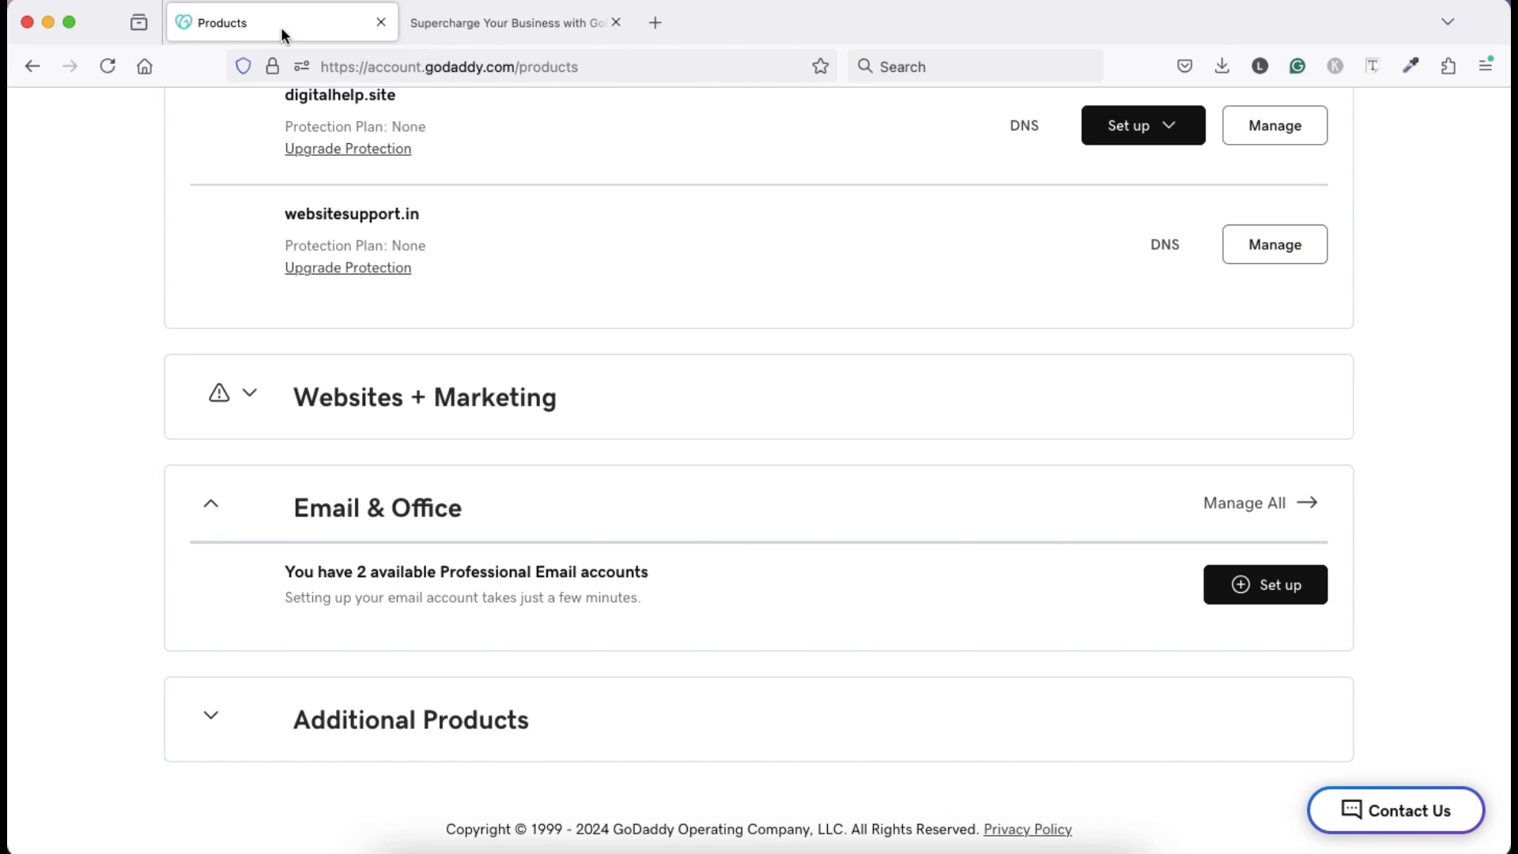
scroll(597, 410, up, 7)
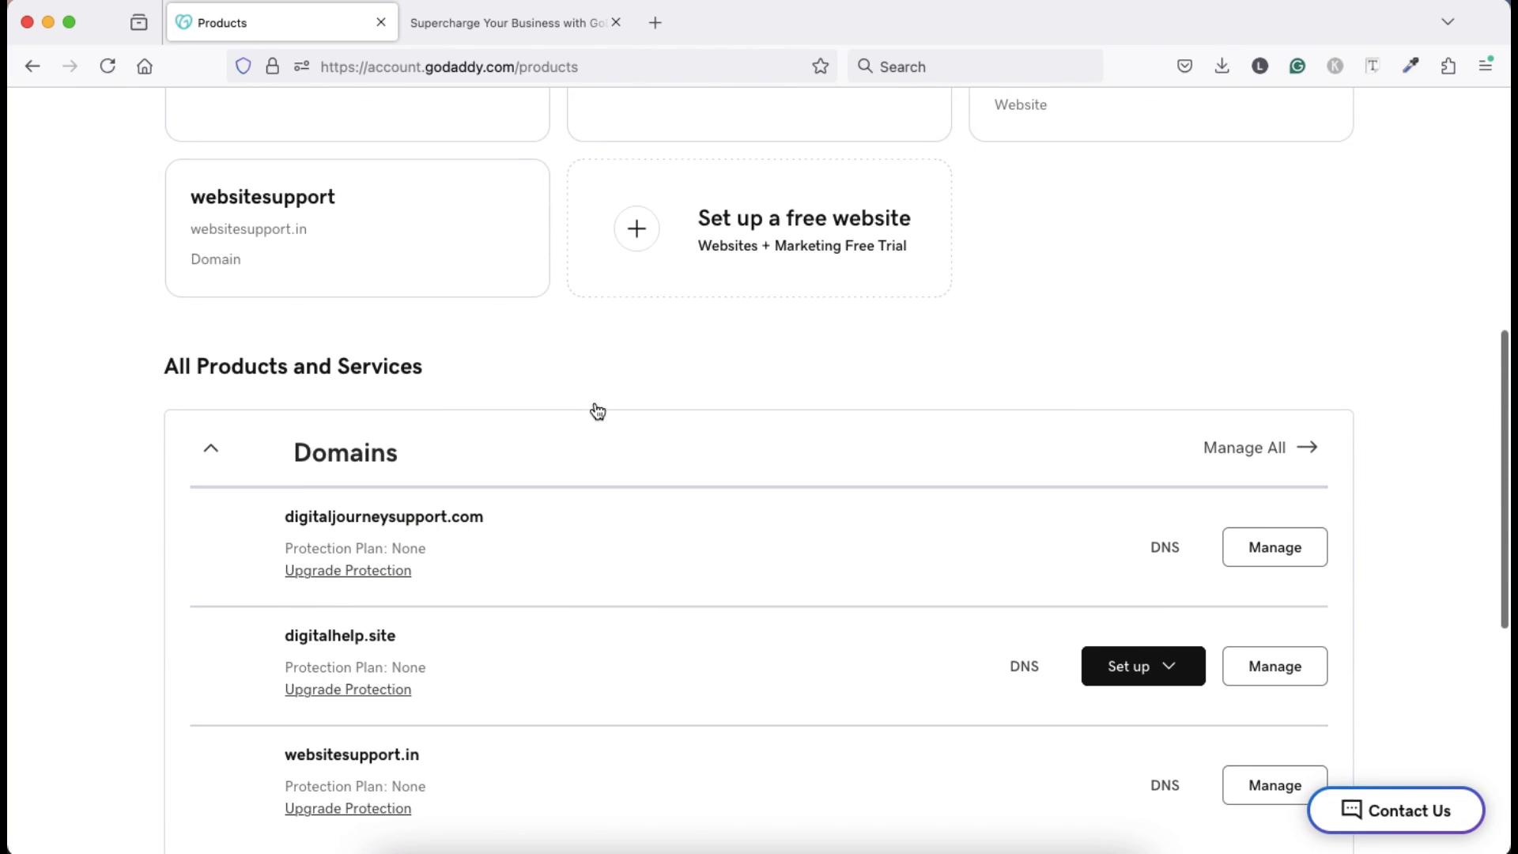
scroll(595, 403, down, 5)
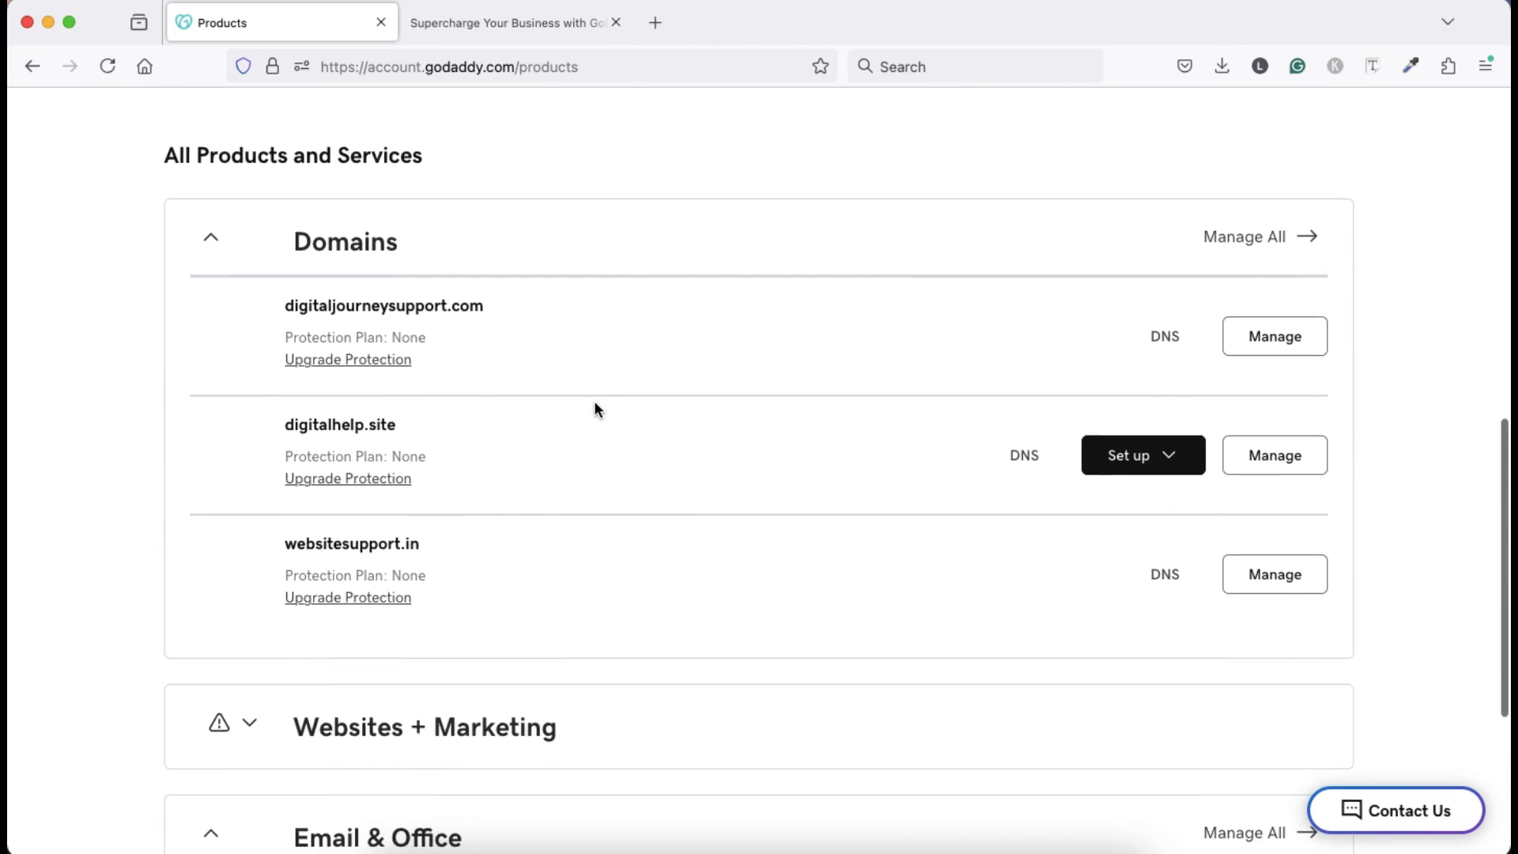
scroll(595, 408, down, 2)
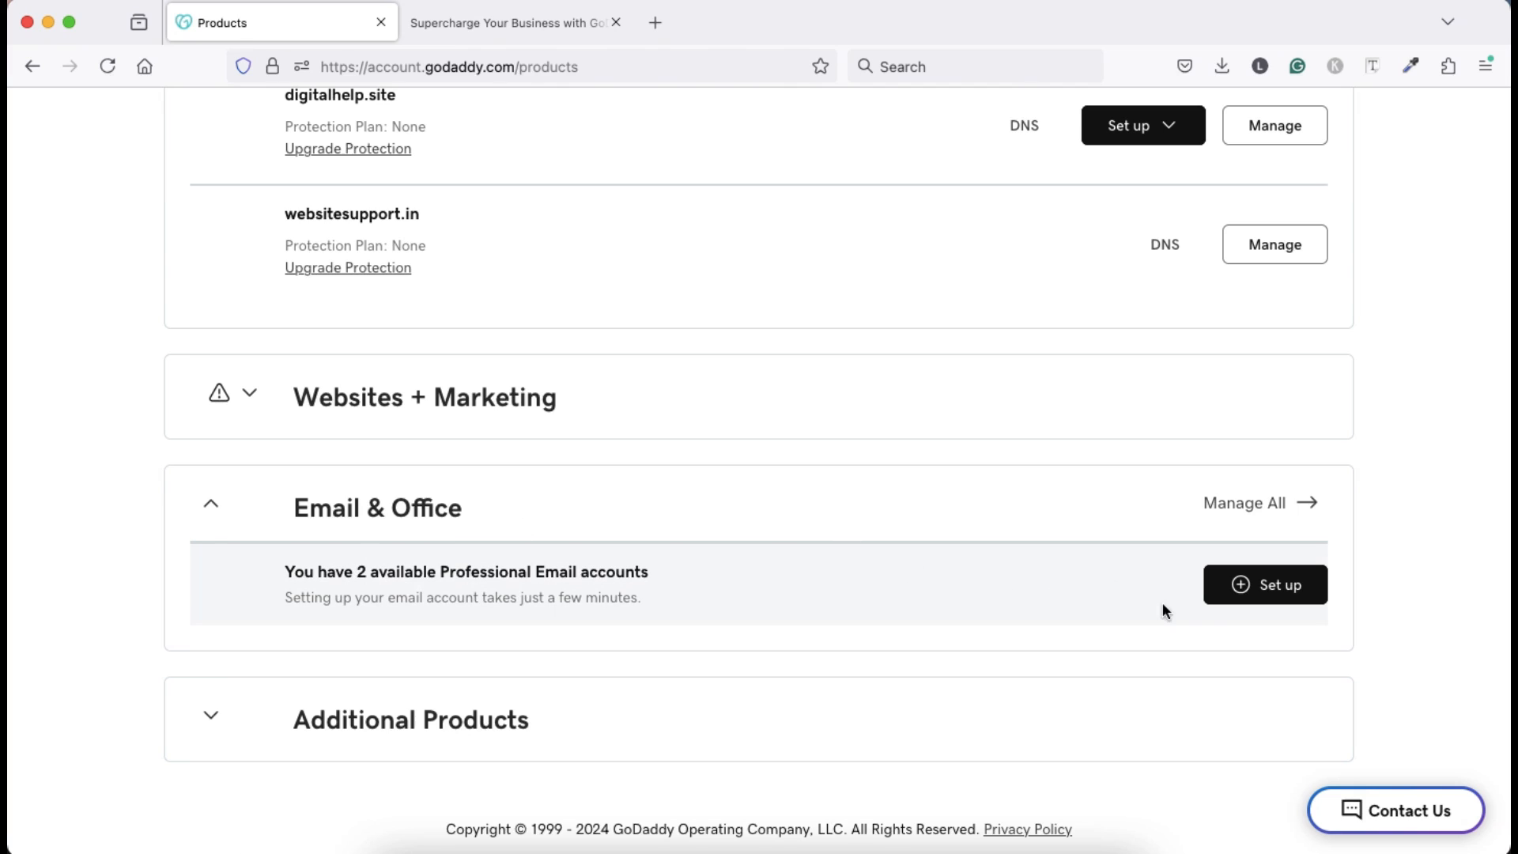
Begin Professional Email setup from Email & Office and pick digitalhelp.site as the domain.
click(1281, 595)
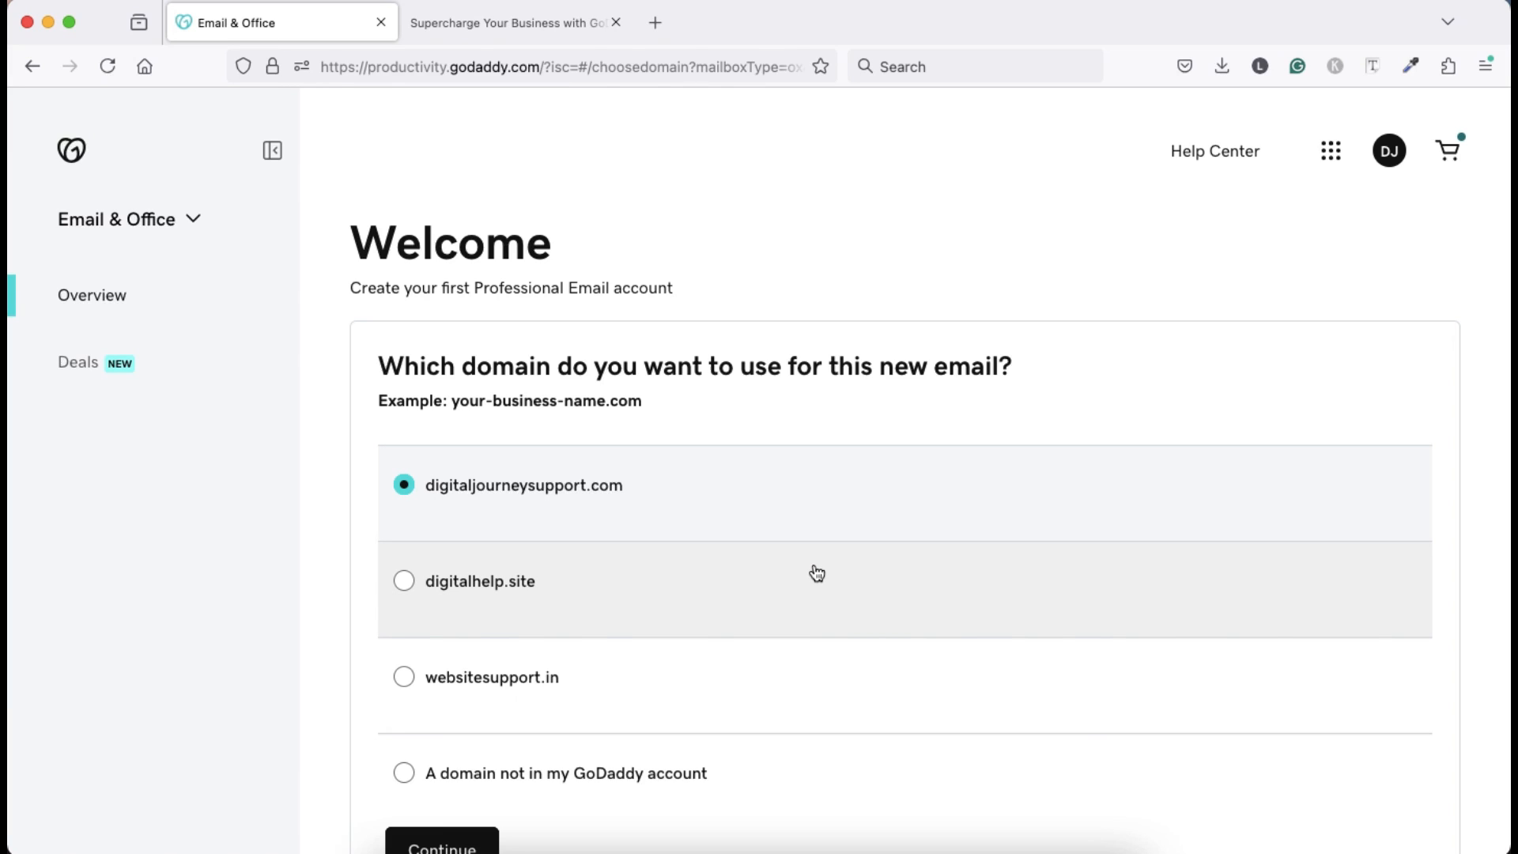
scroll(816, 572, down, 2)
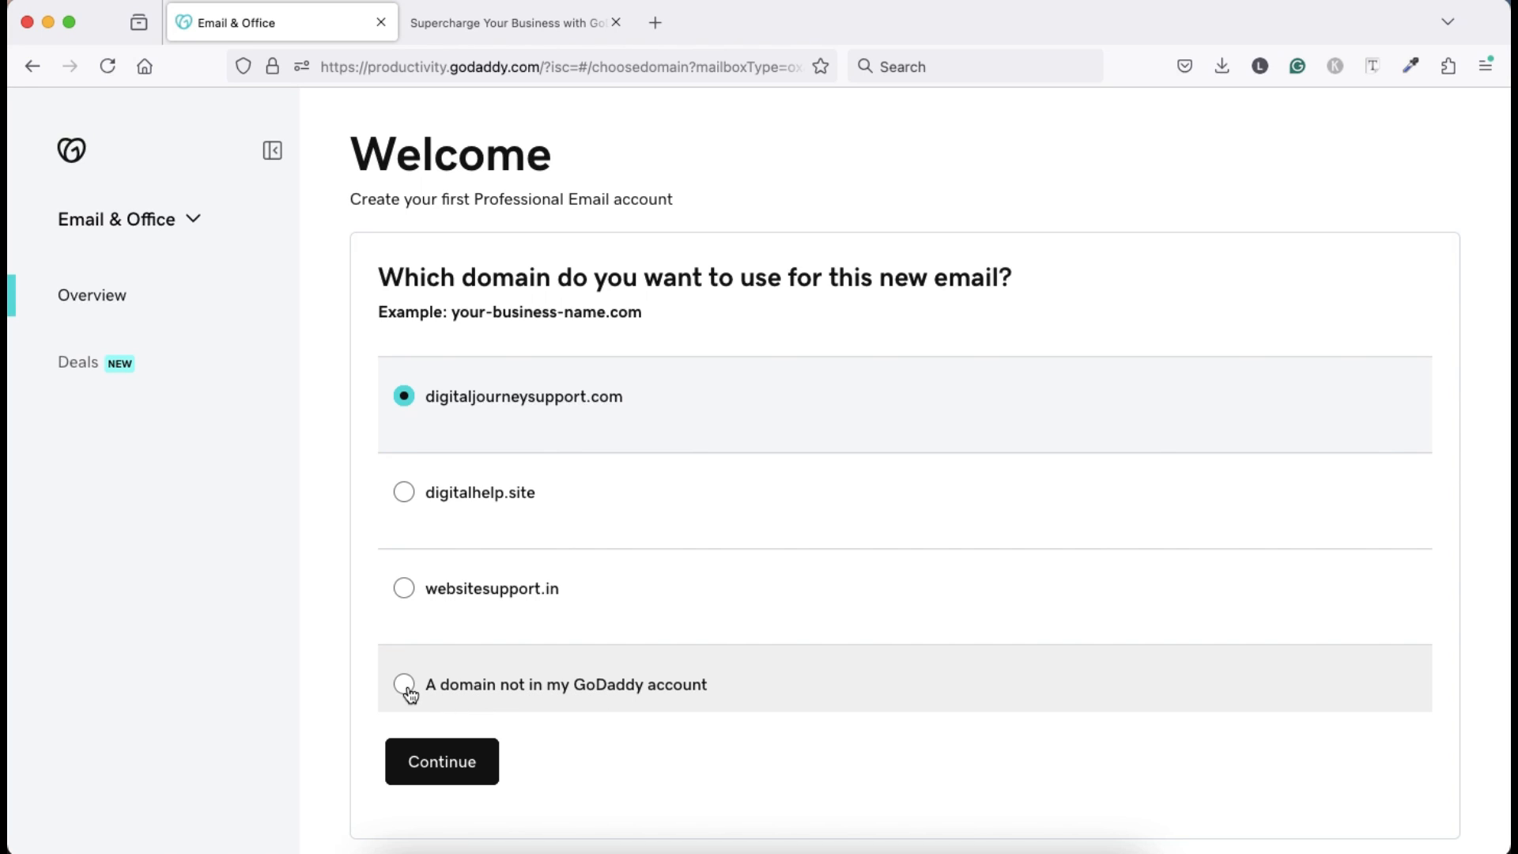
click(404, 685)
click(528, 734)
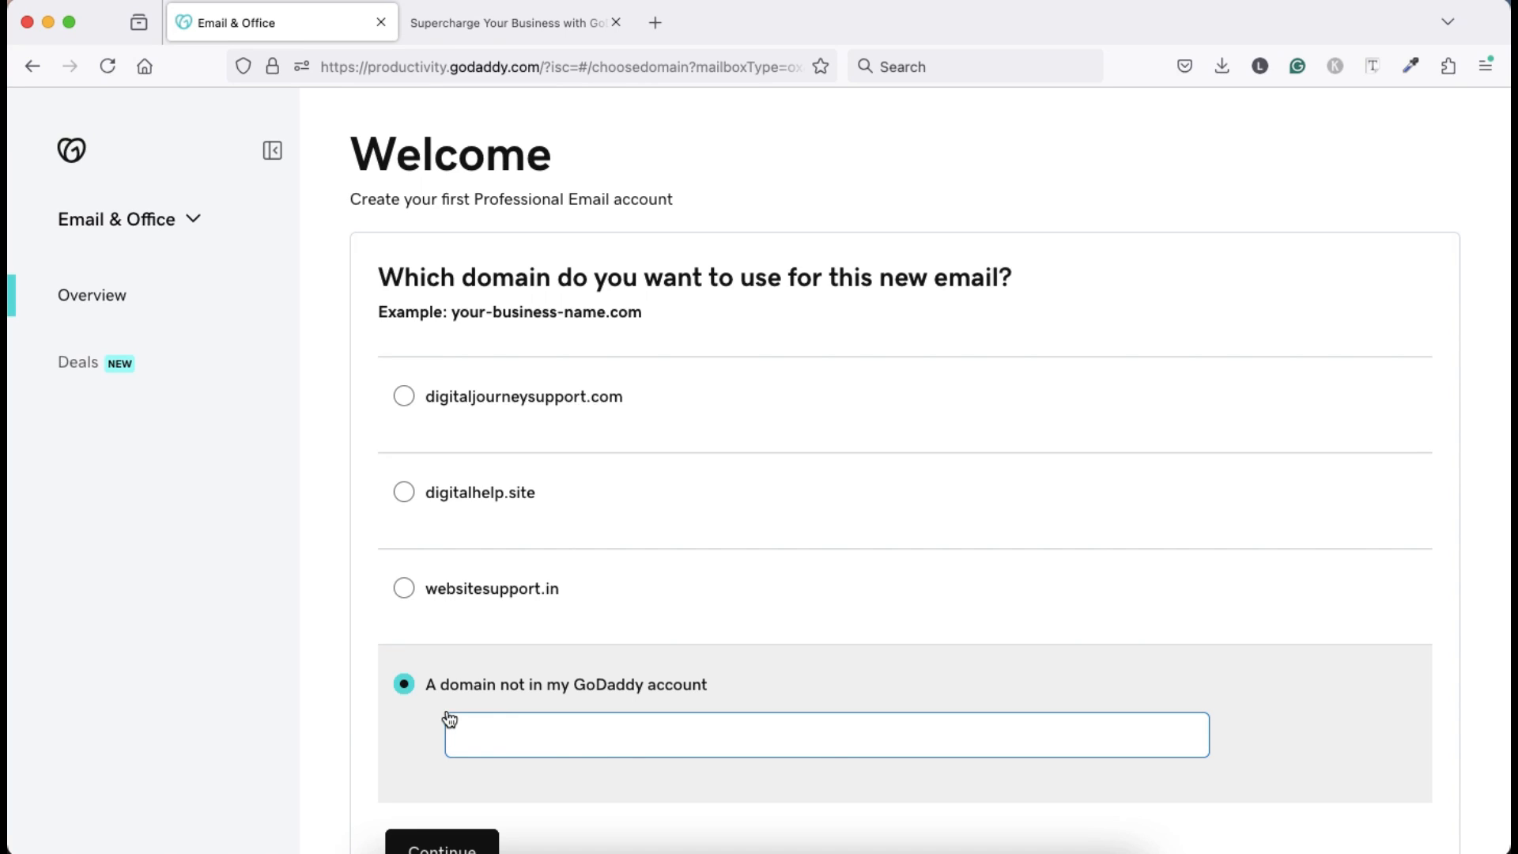
click(405, 495)
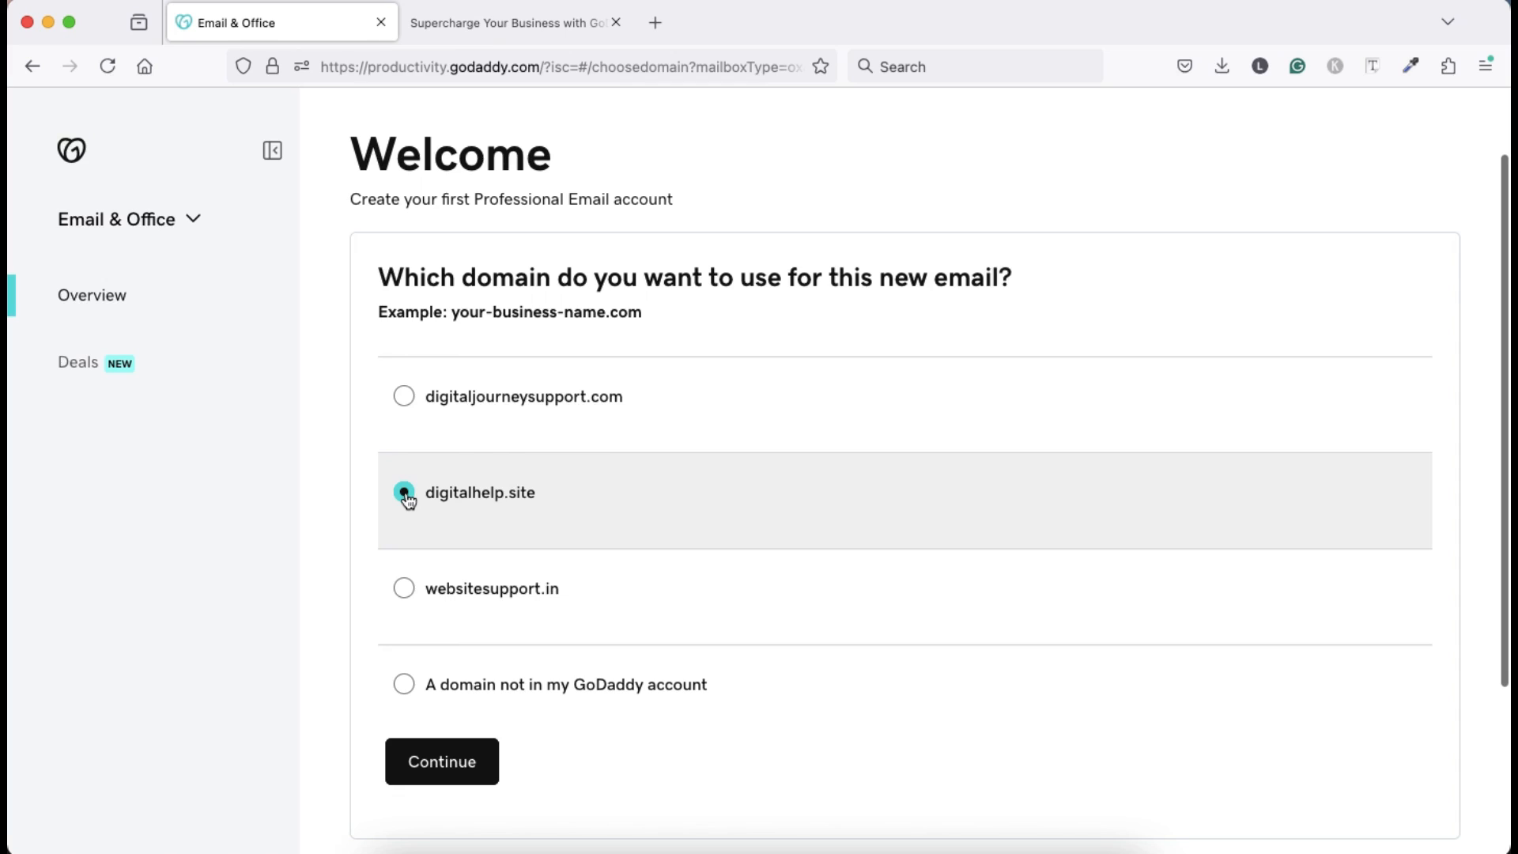
On the setup form, enter the new mailbox username and the owner's first and last name.
click(450, 767)
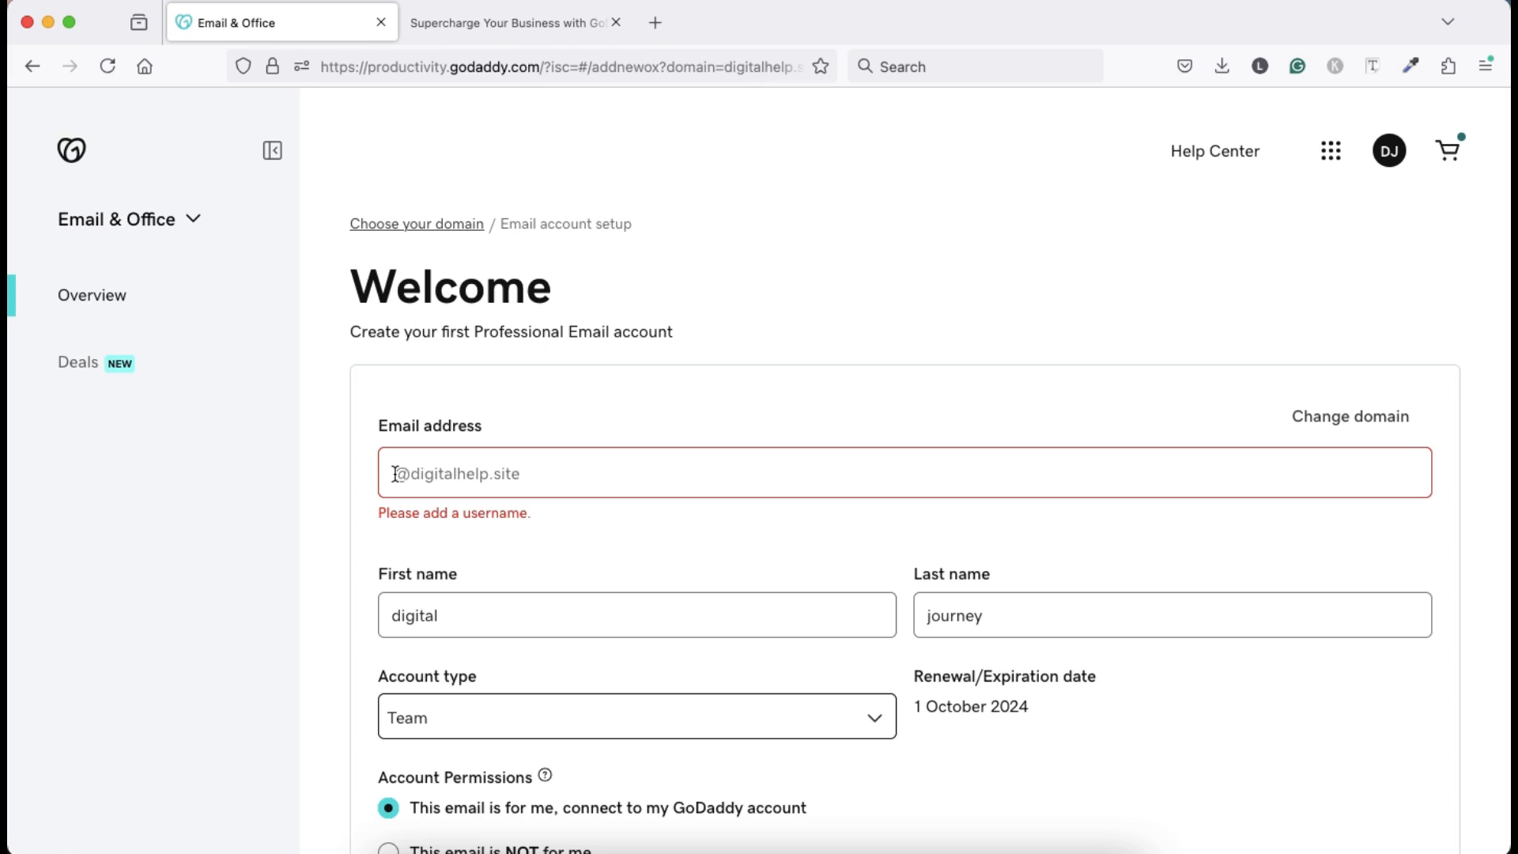
click(395, 473)
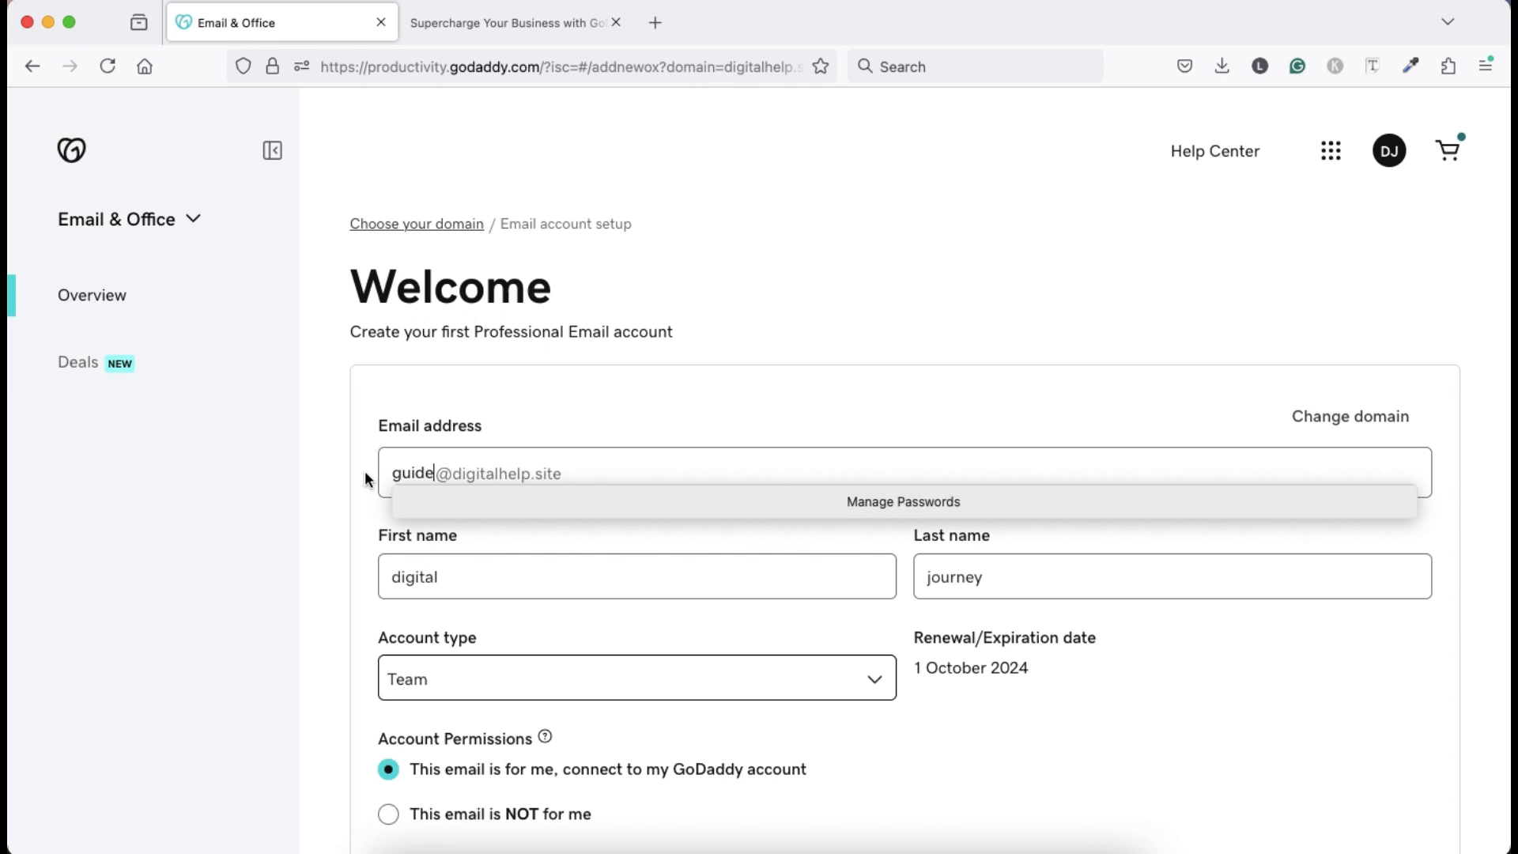
key(Tab)
key(BackSpace)
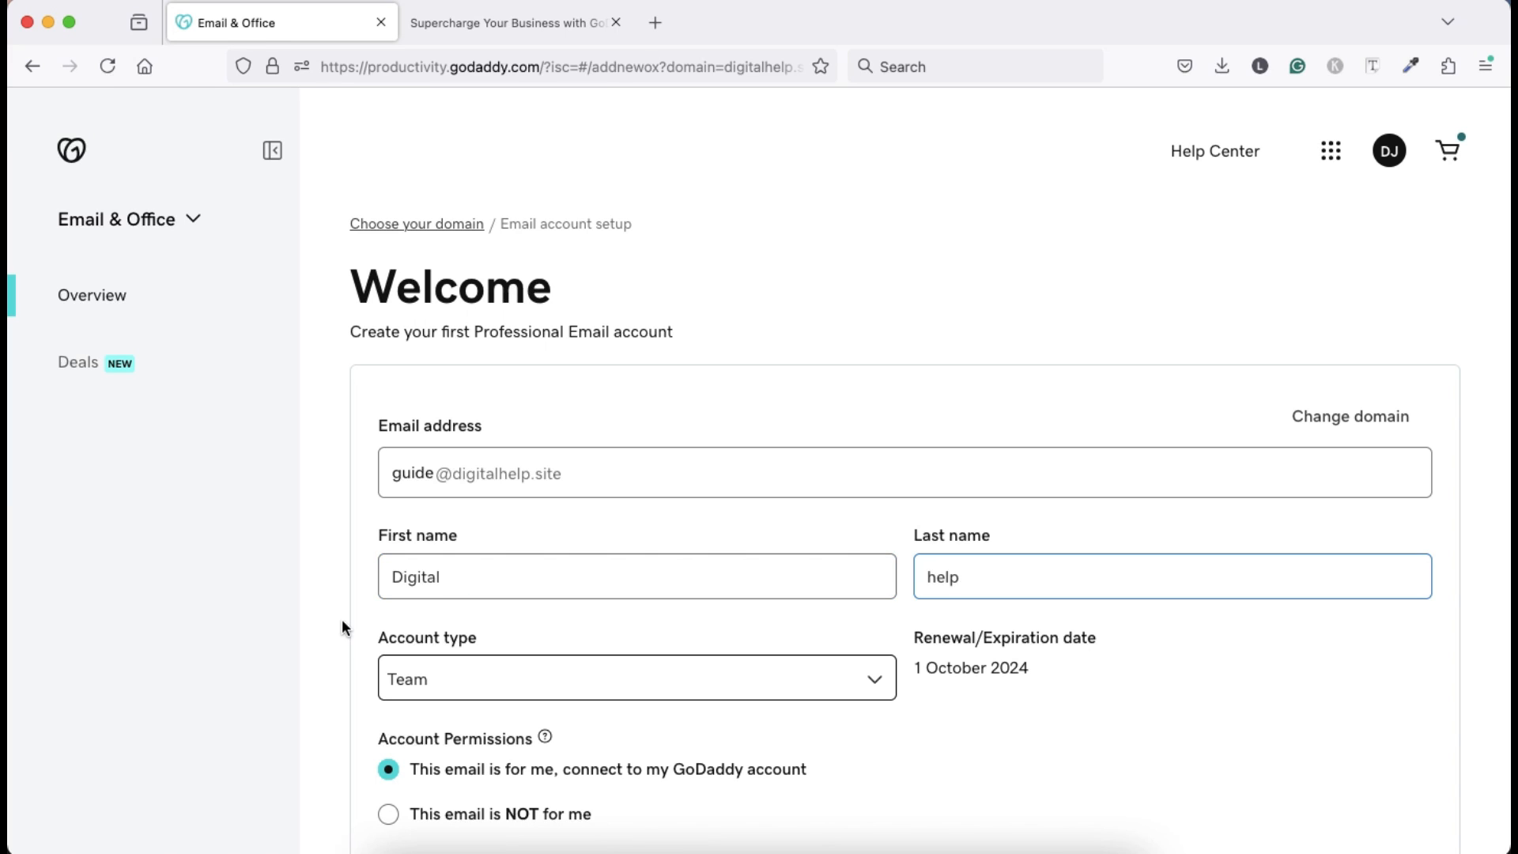
scroll(341, 618, down, 5)
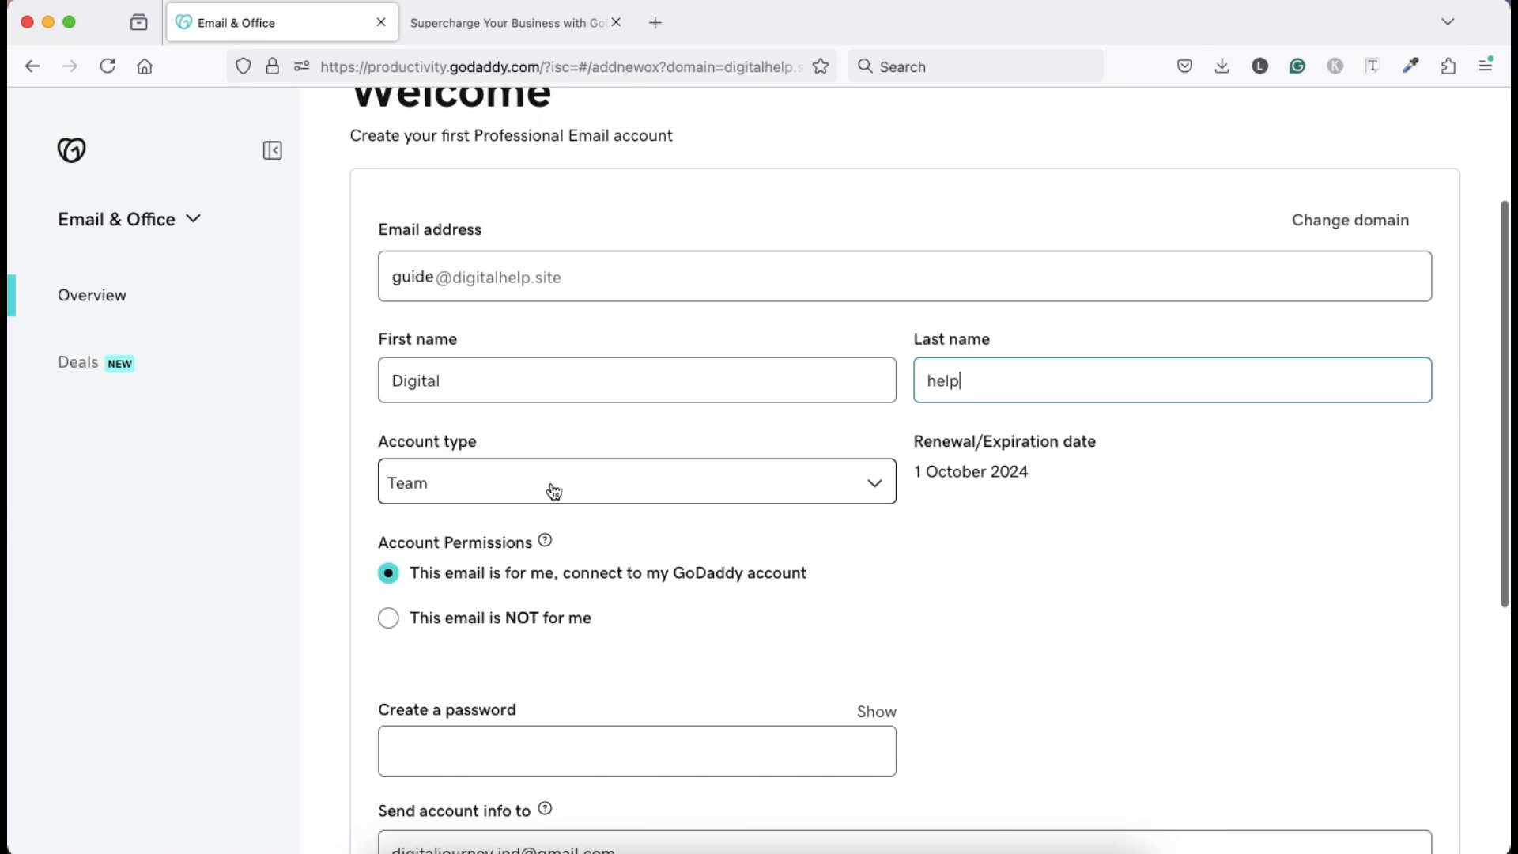
Change the account type from Team to Individual in the Account type dropdown.
click(594, 484)
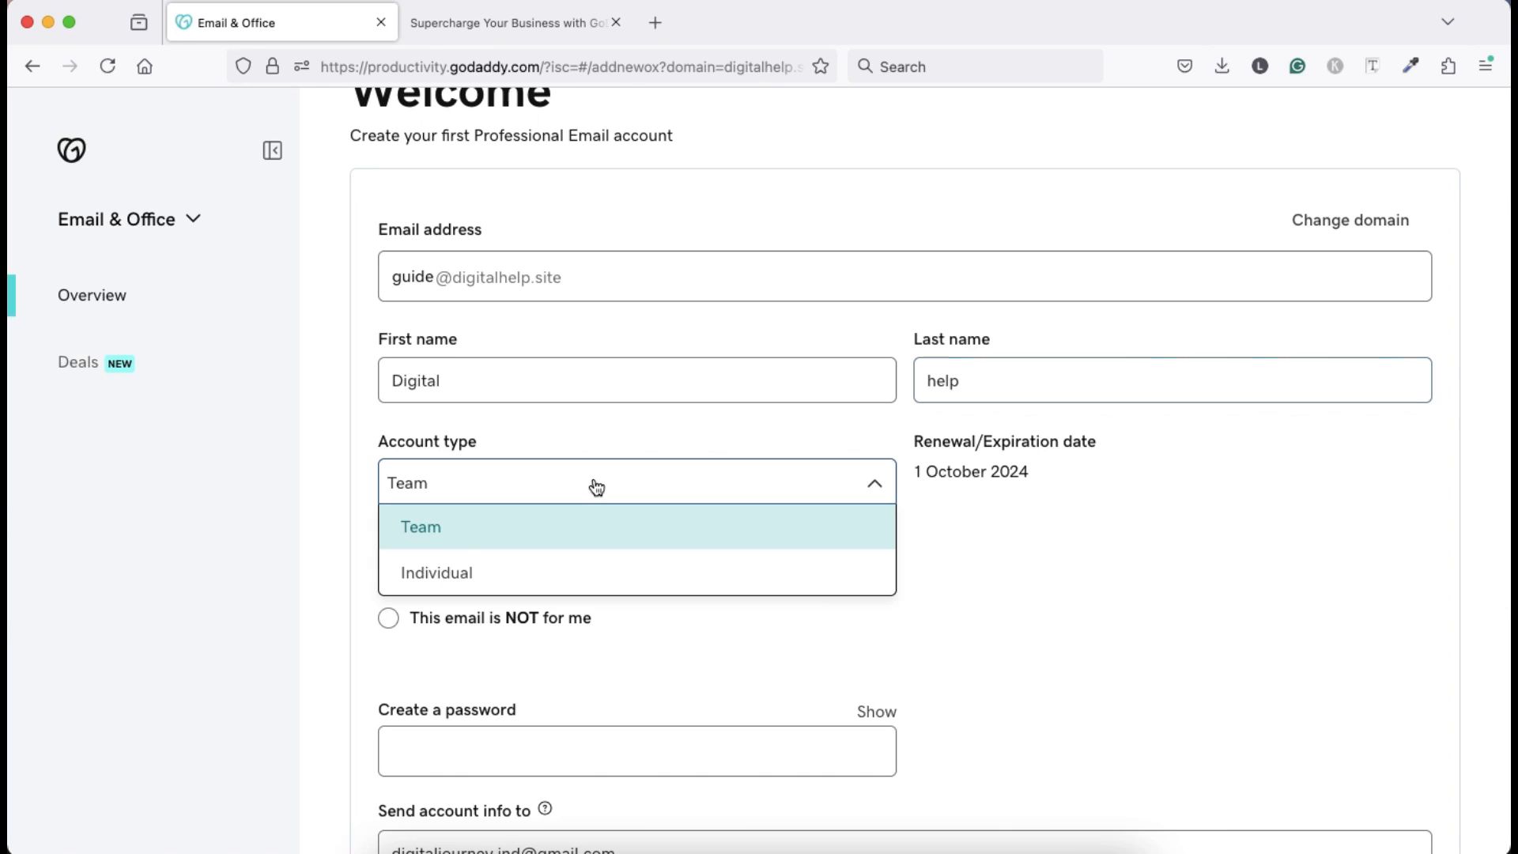
click(495, 581)
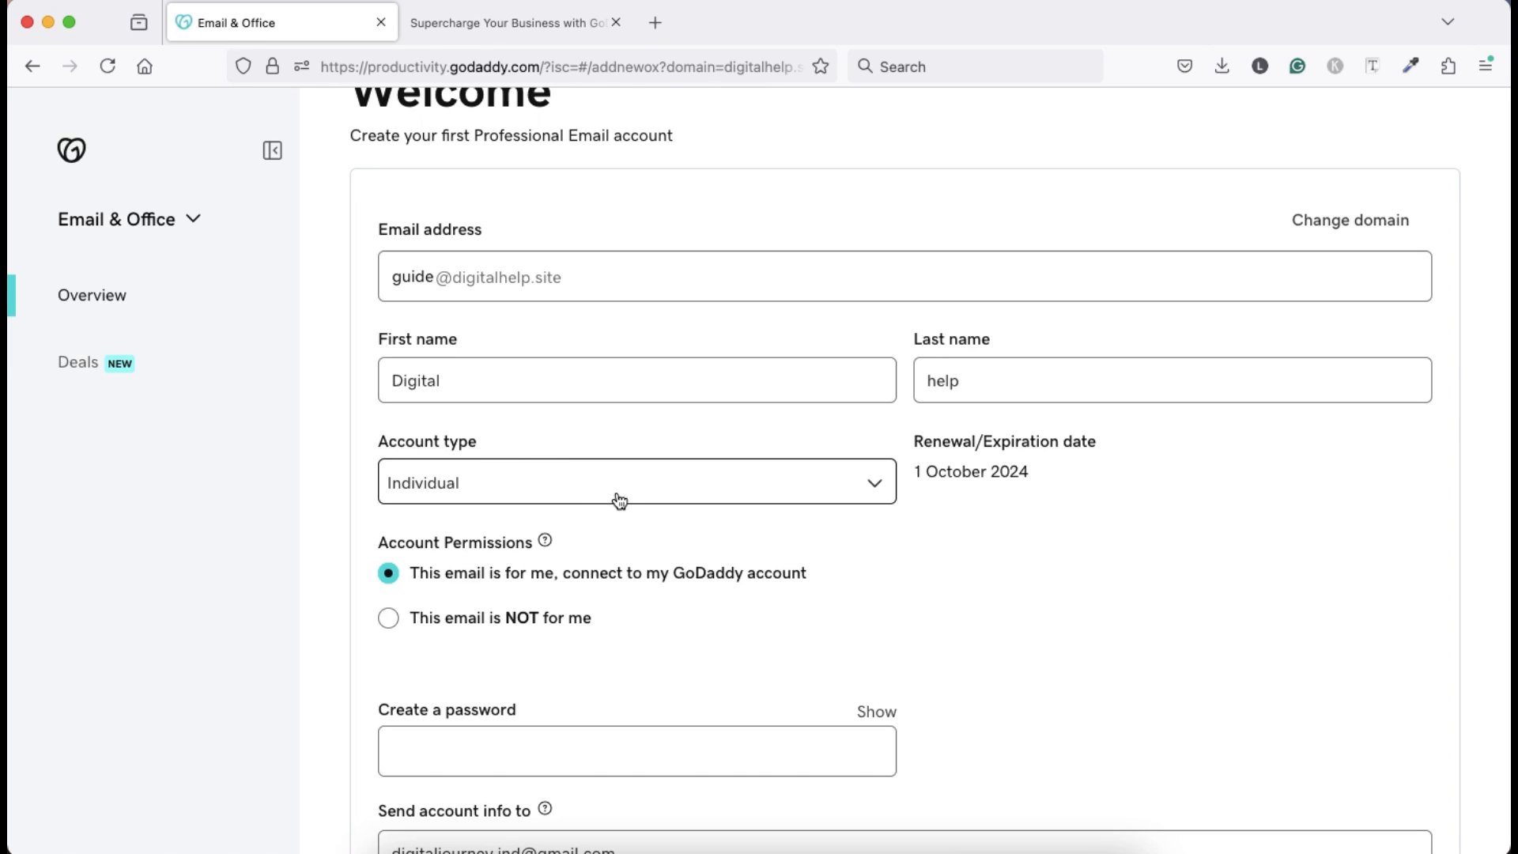
scroll(646, 607, down, 2)
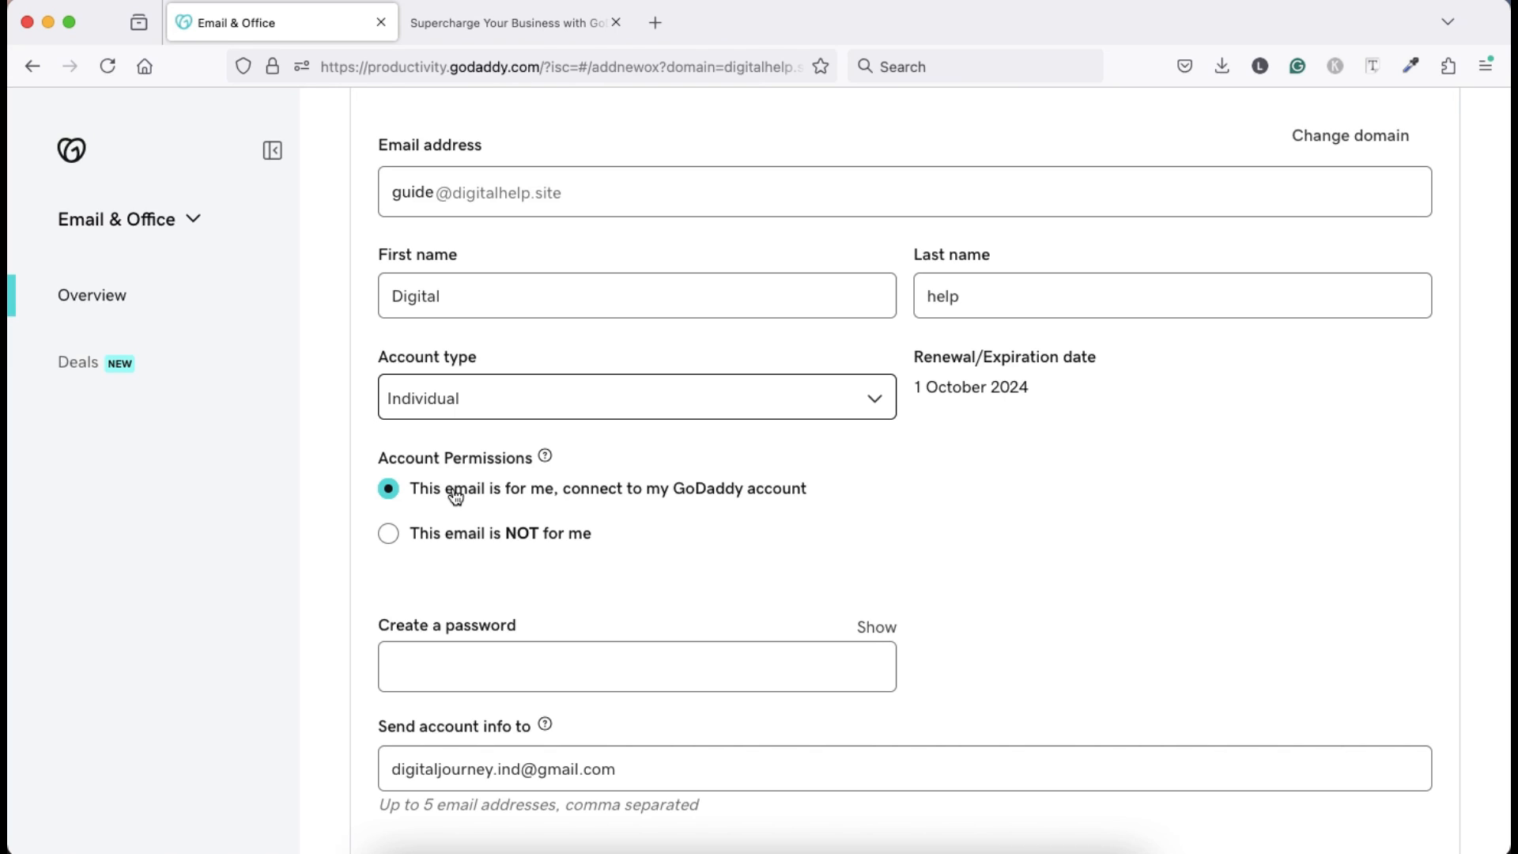
With the password entered, create the digitalhelp.site mailbox.
scroll(606, 543, down, 2)
scroll(608, 551, down, 1)
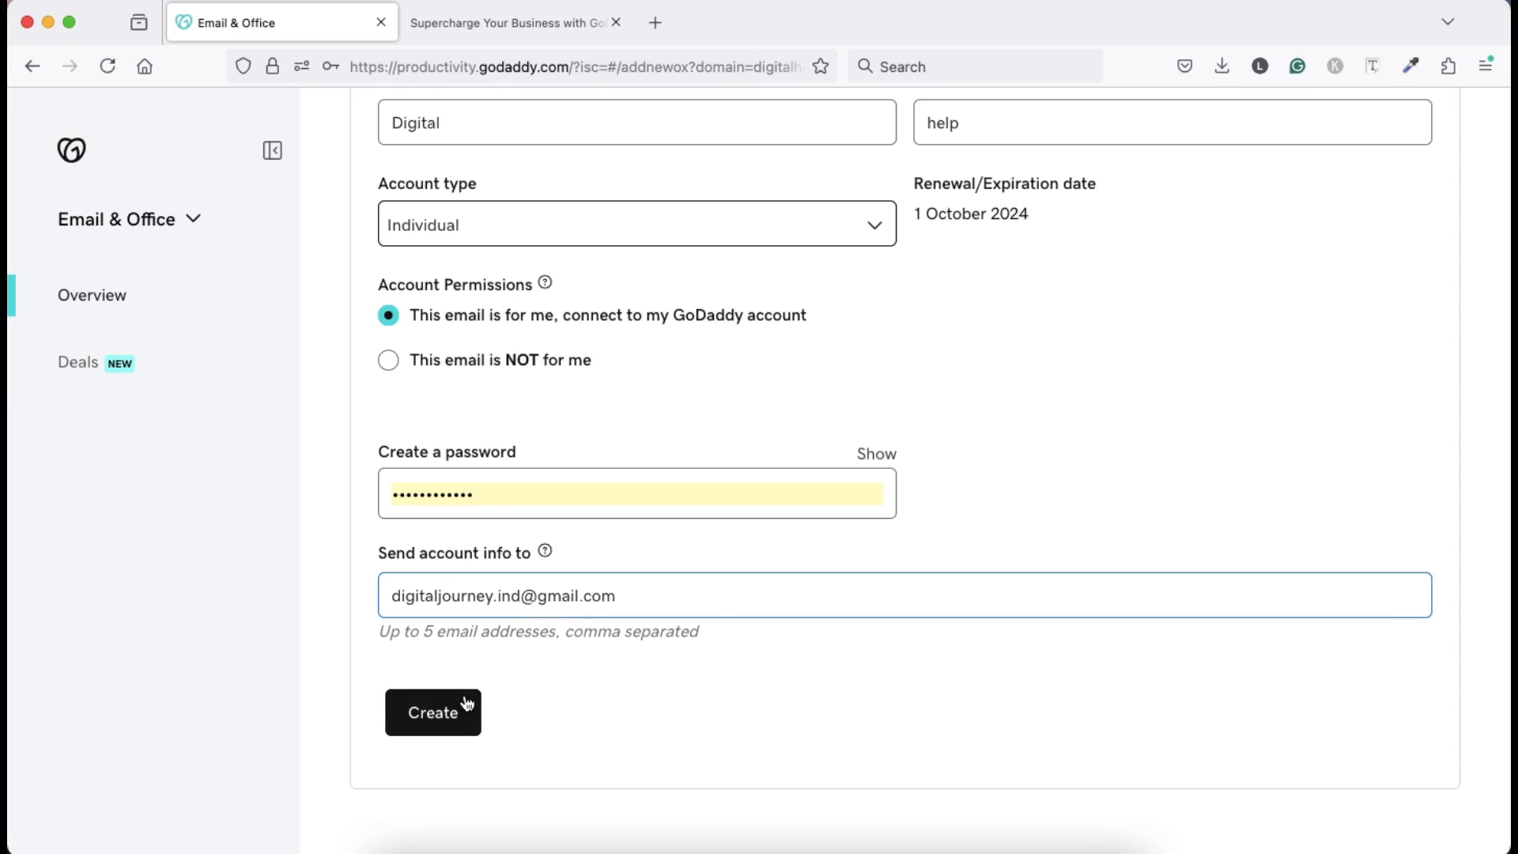
click(445, 714)
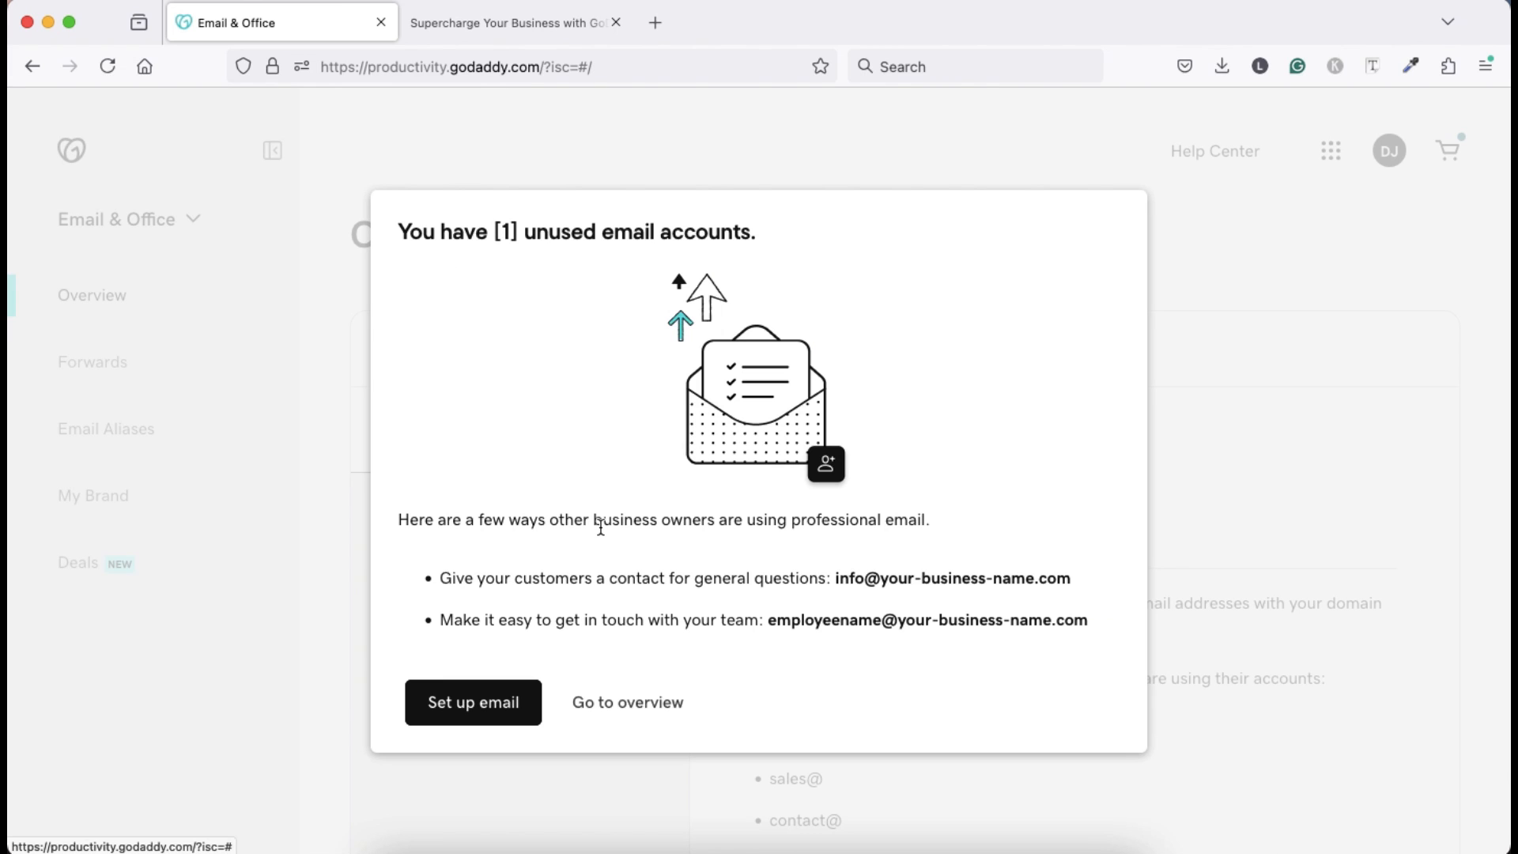
Dismiss the unused-accounts notice and open Manage for the Digital help user.
click(495, 702)
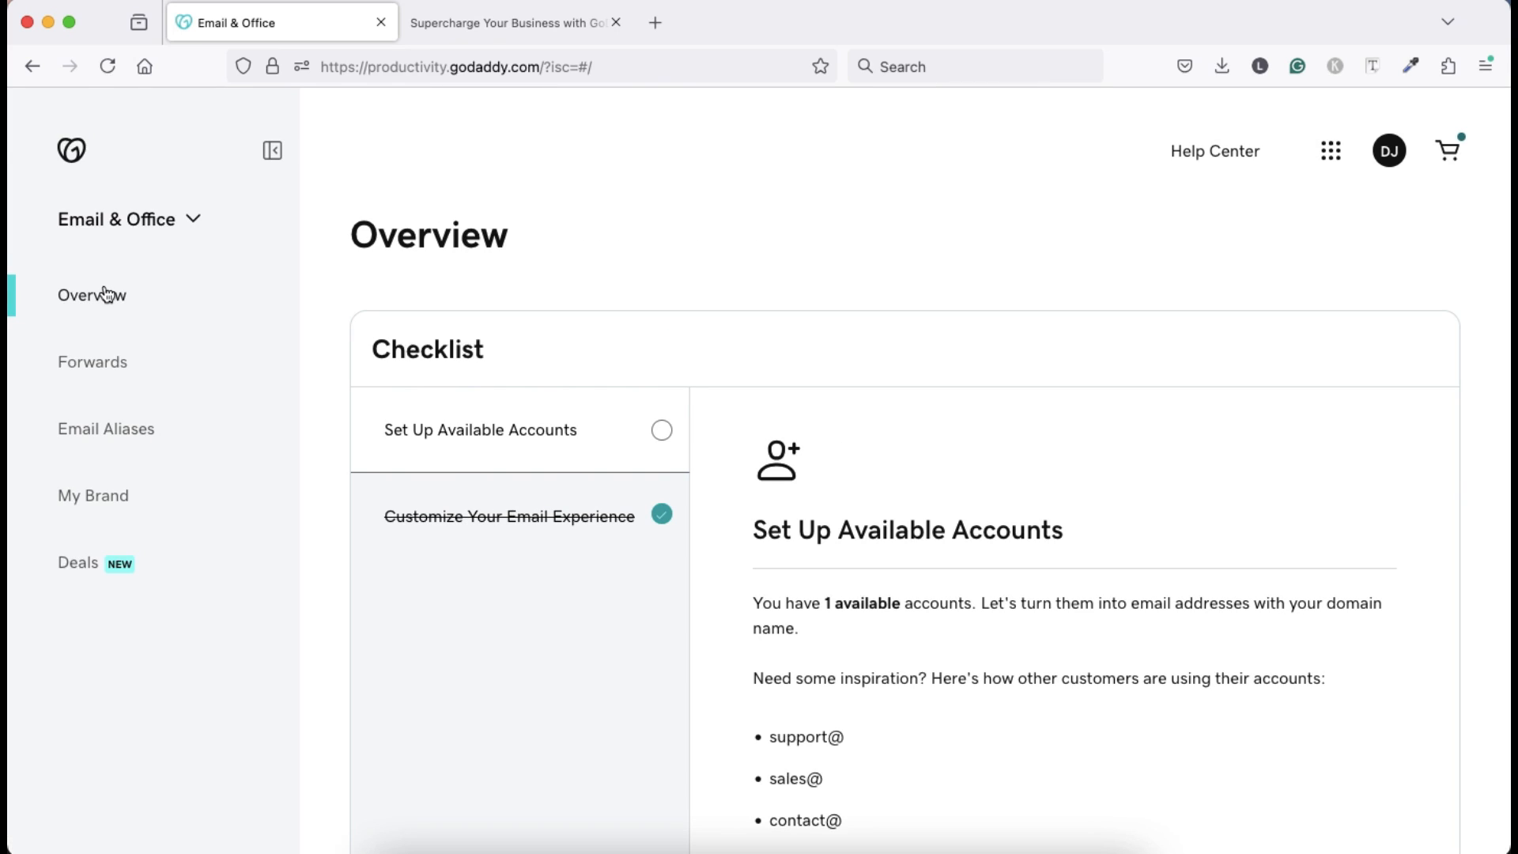
scroll(714, 664, down, 4)
scroll(713, 664, down, 6)
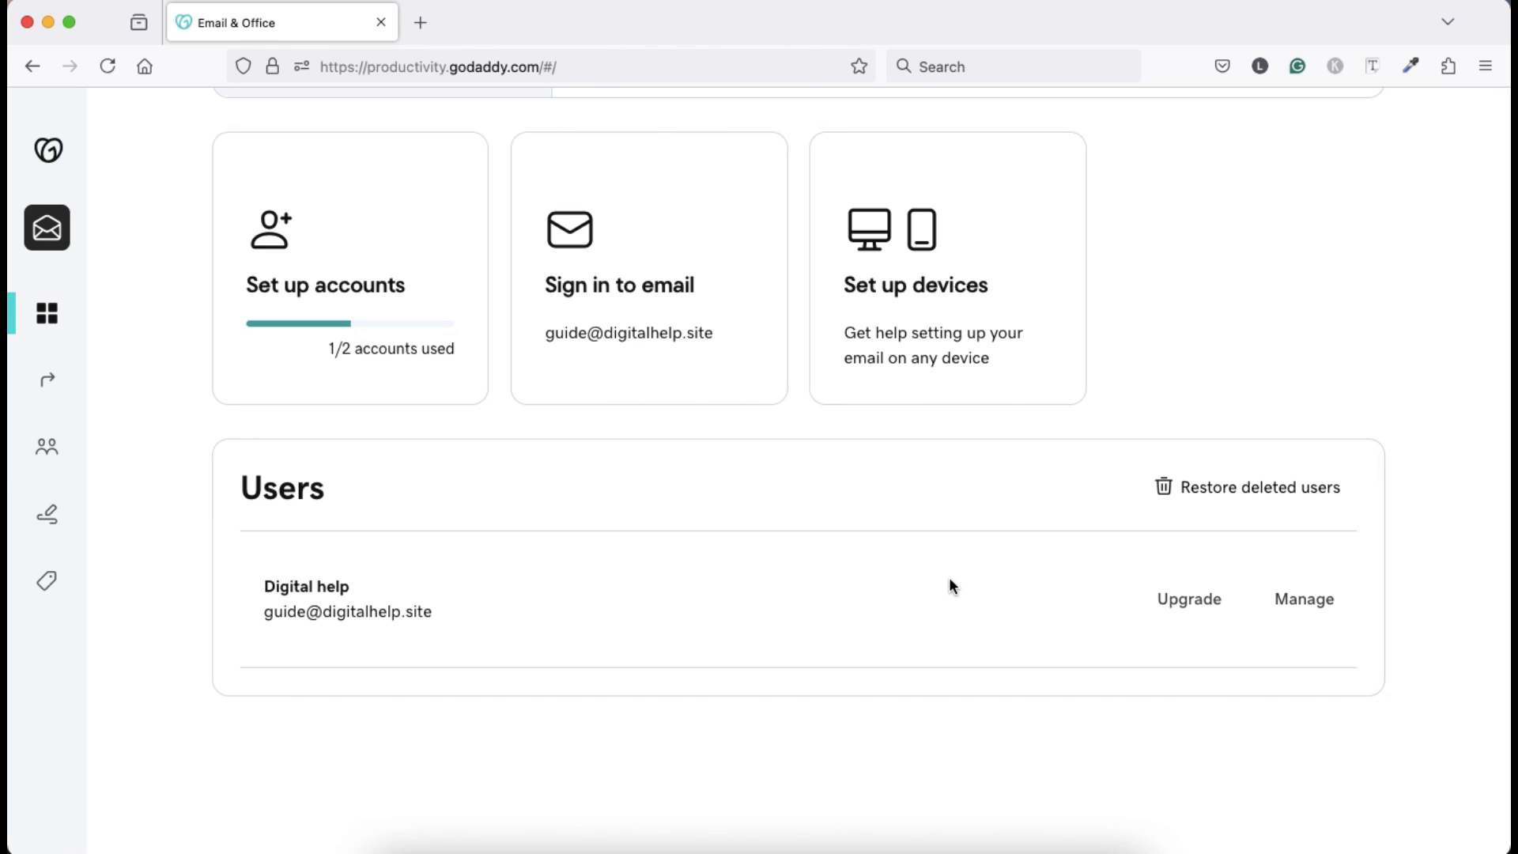
click(1306, 600)
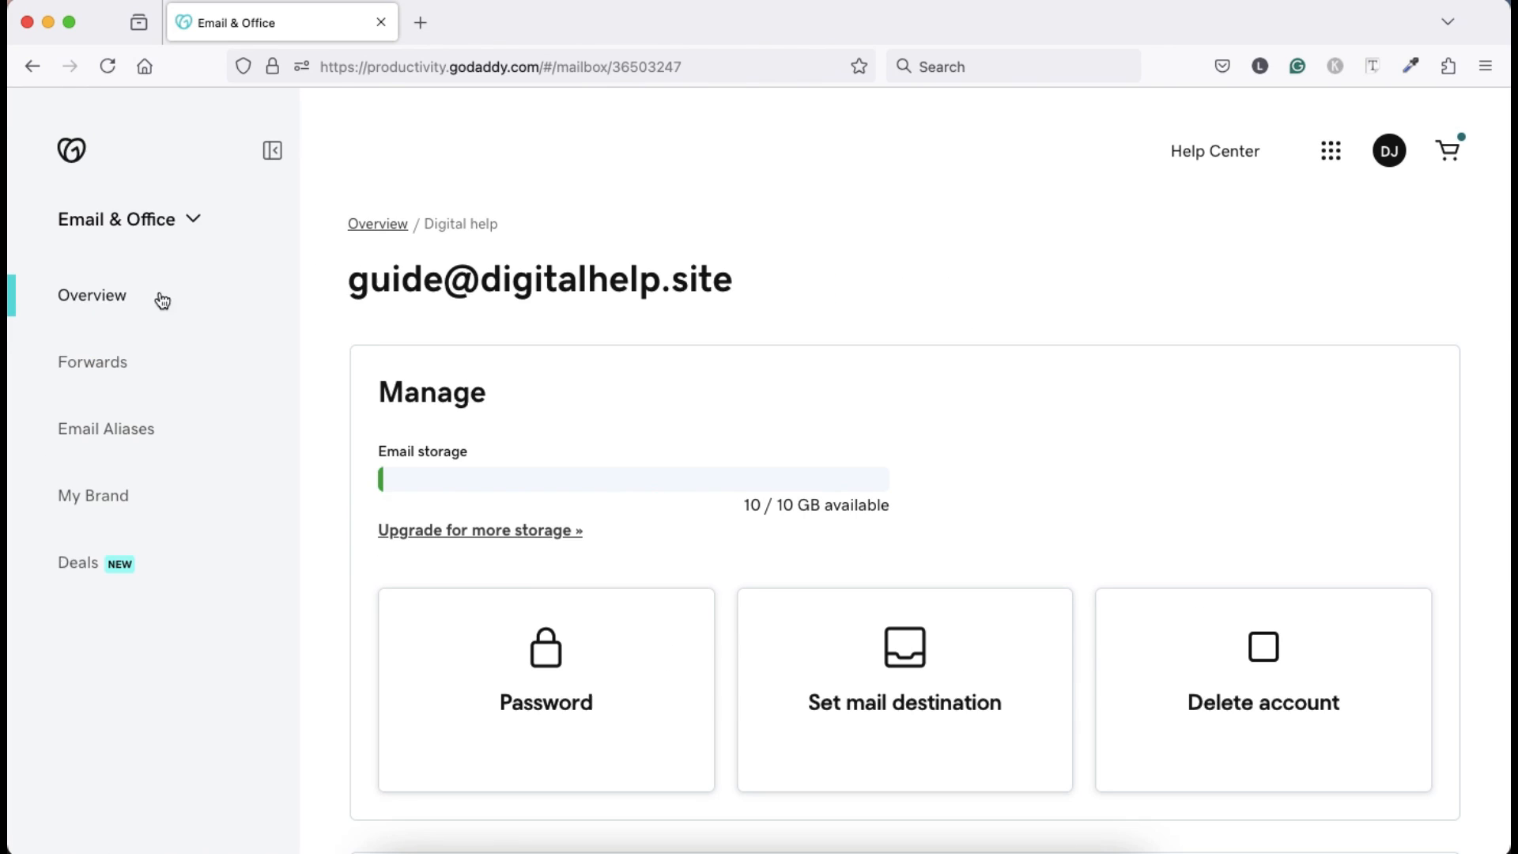
Add a new Email Alias for the Digital help user and enter the alias name.
click(96, 437)
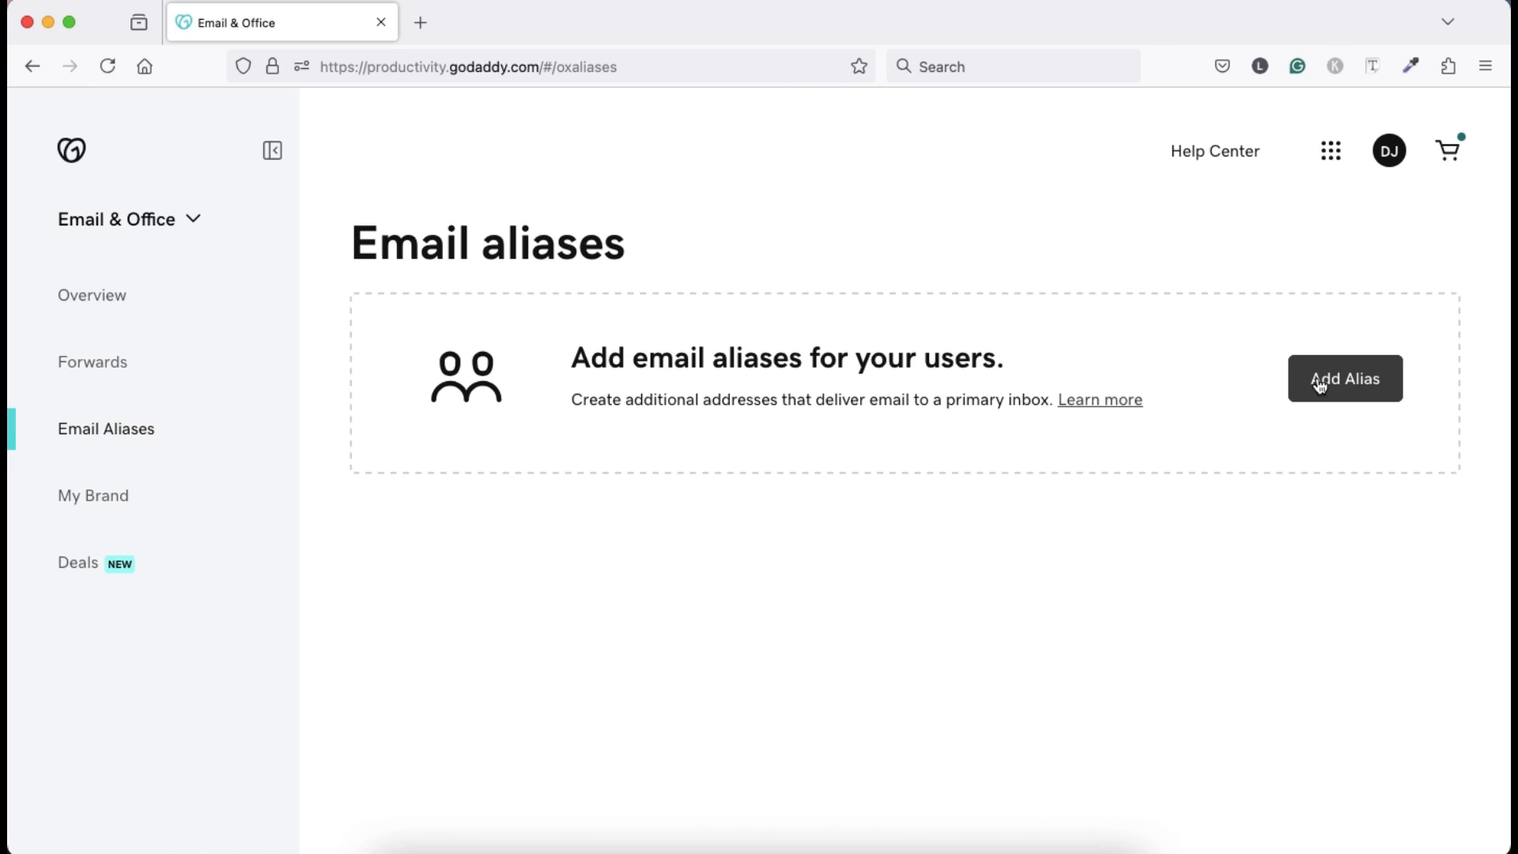
click(1330, 384)
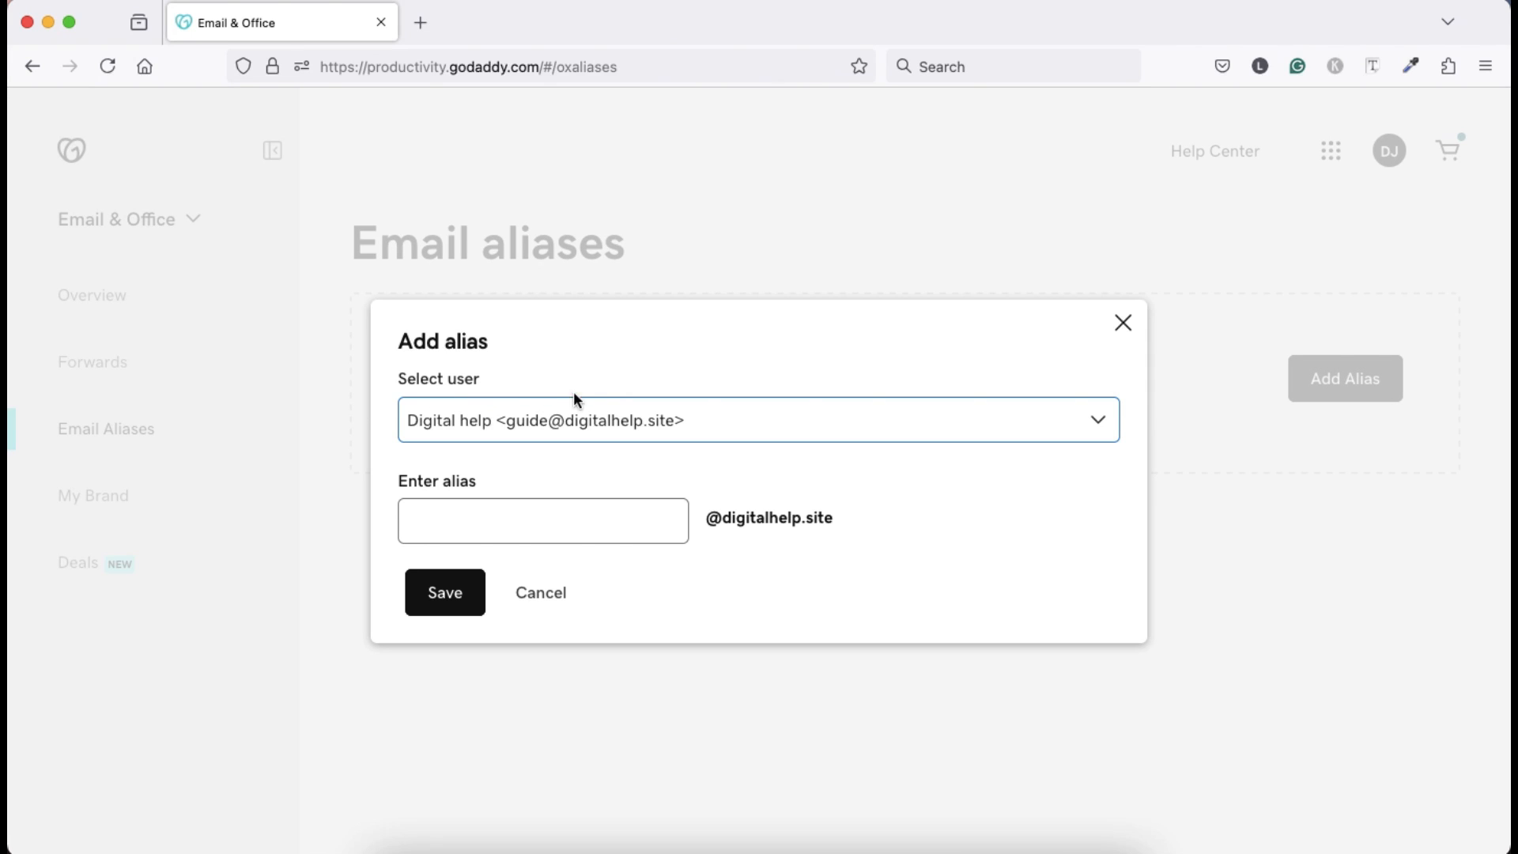
click(790, 428)
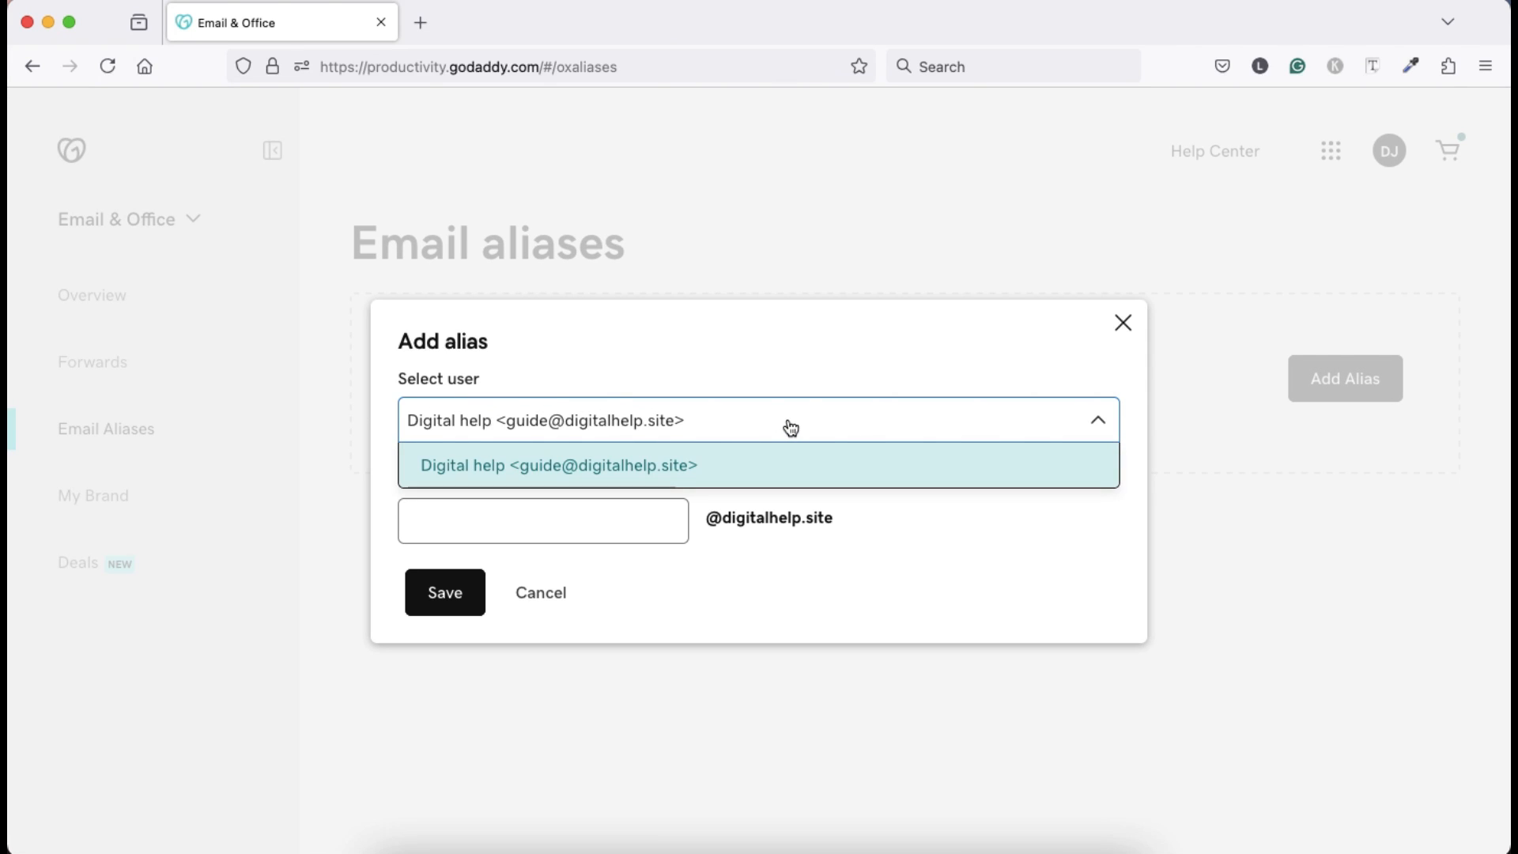
click(790, 427)
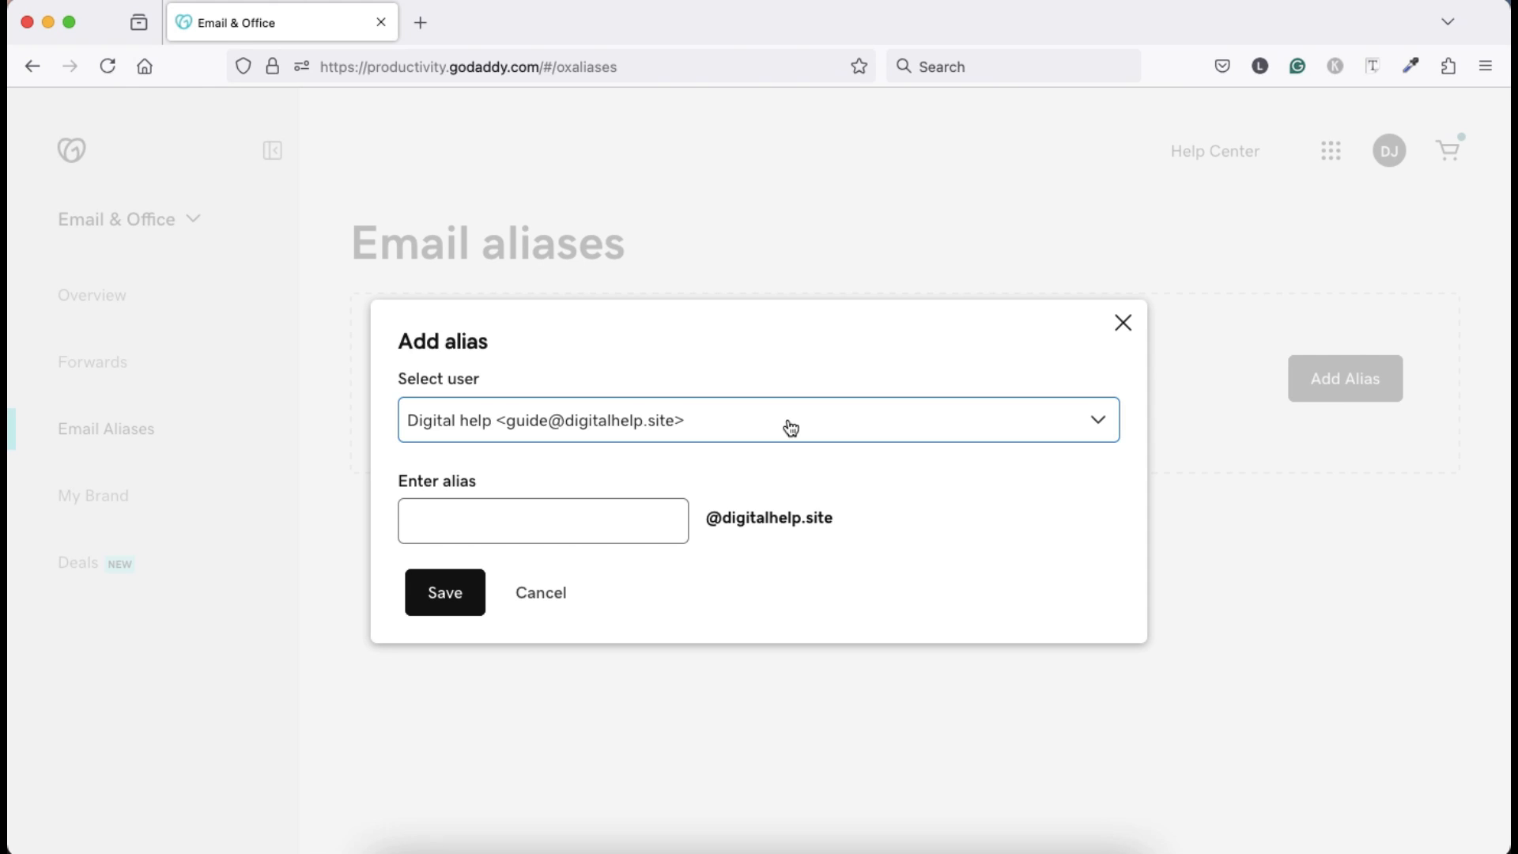
click(471, 527)
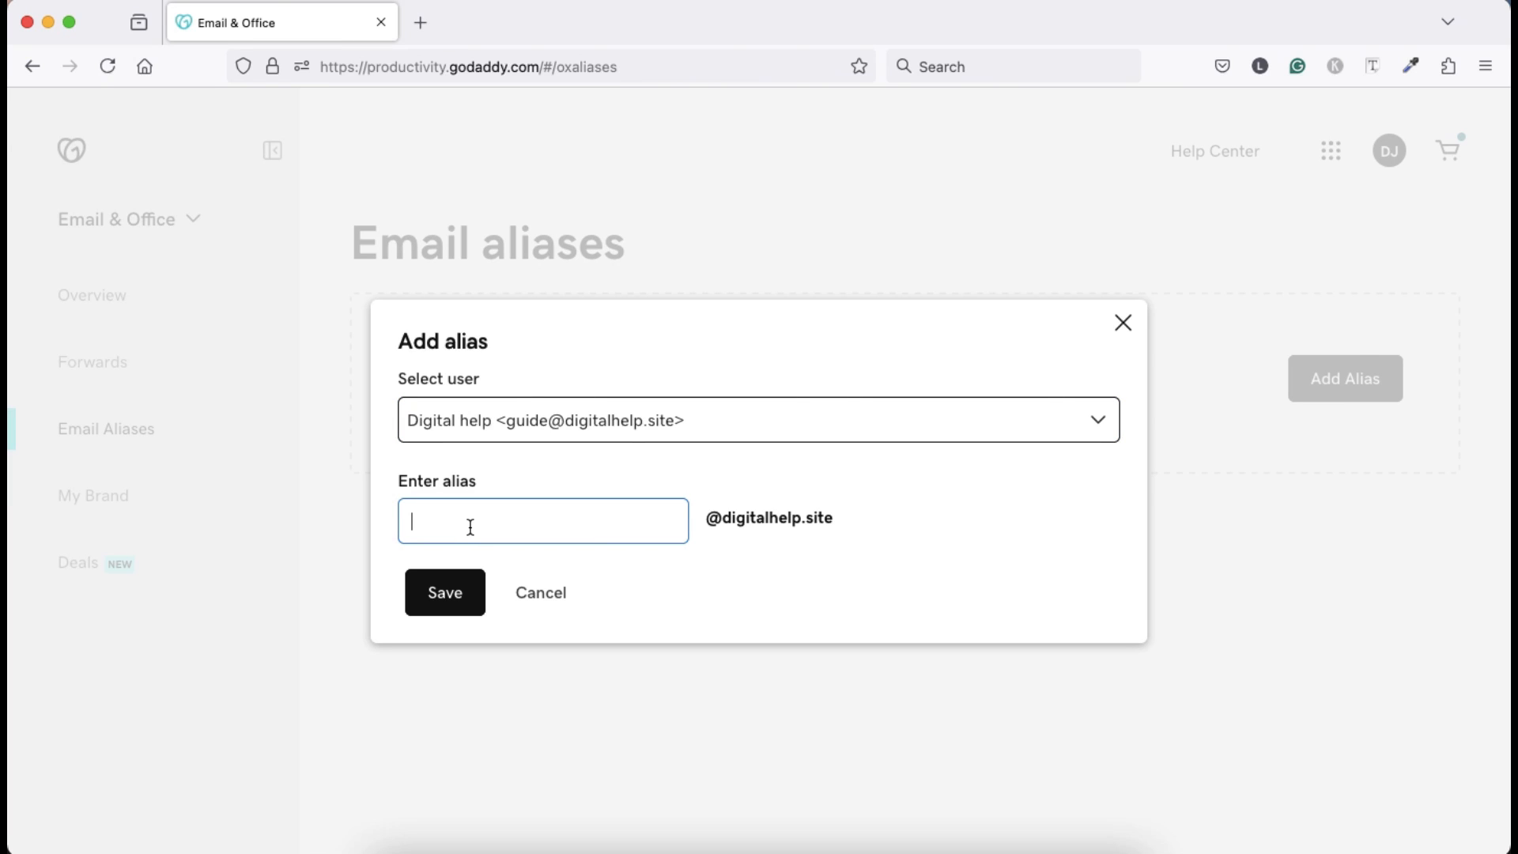
click(444, 597)
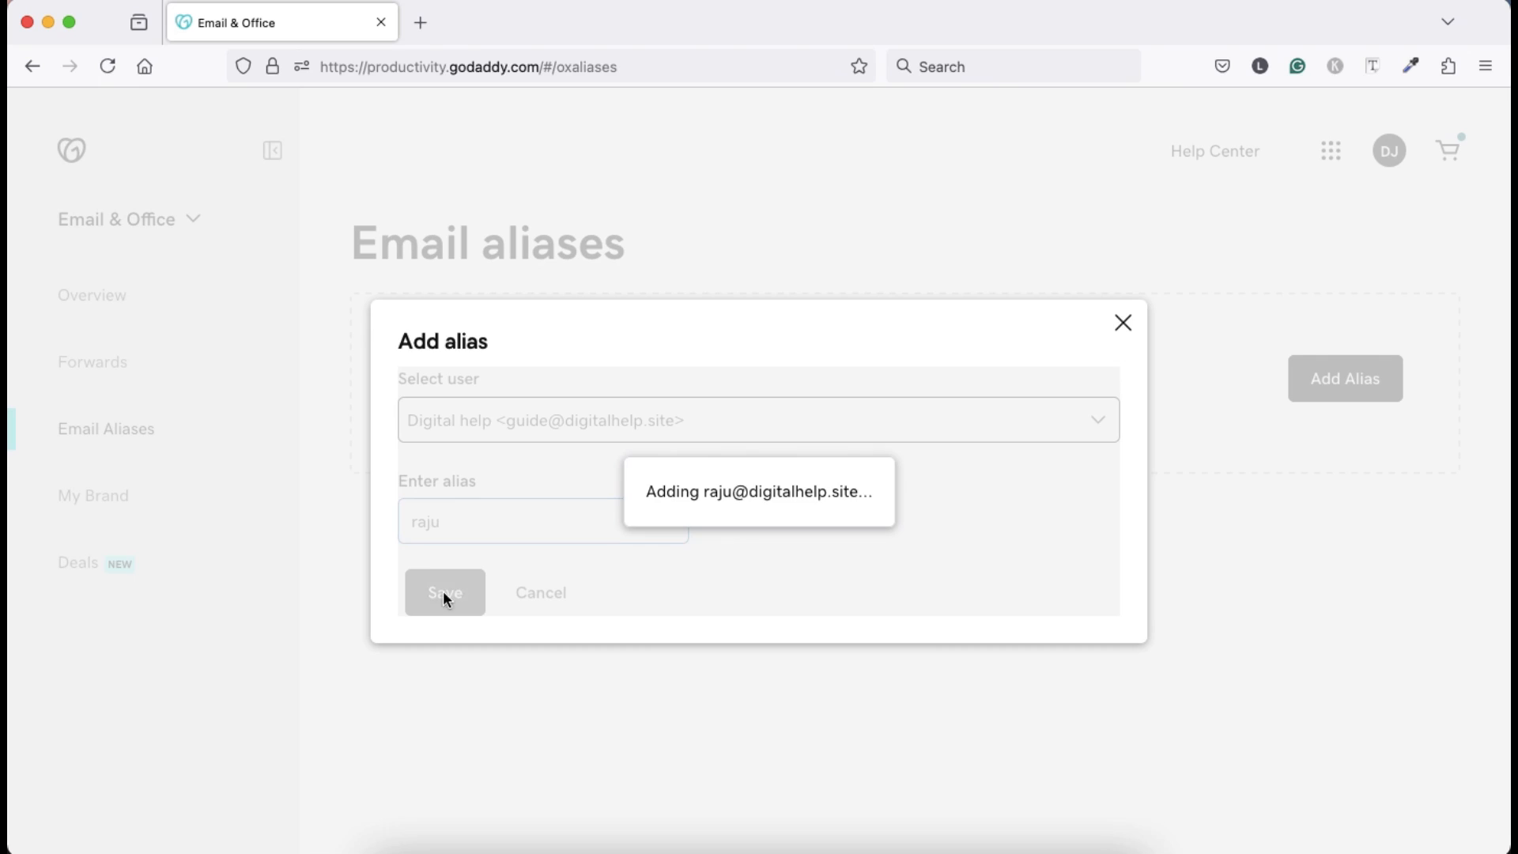